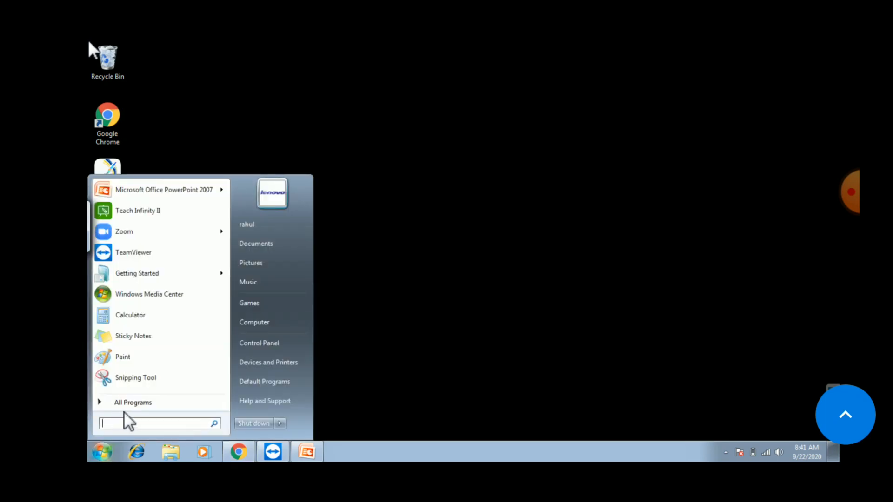
# Step: Launch Excel 2007 from the Start menu's Microsoft Office group and maximize its window
pyautogui.click(136, 402)
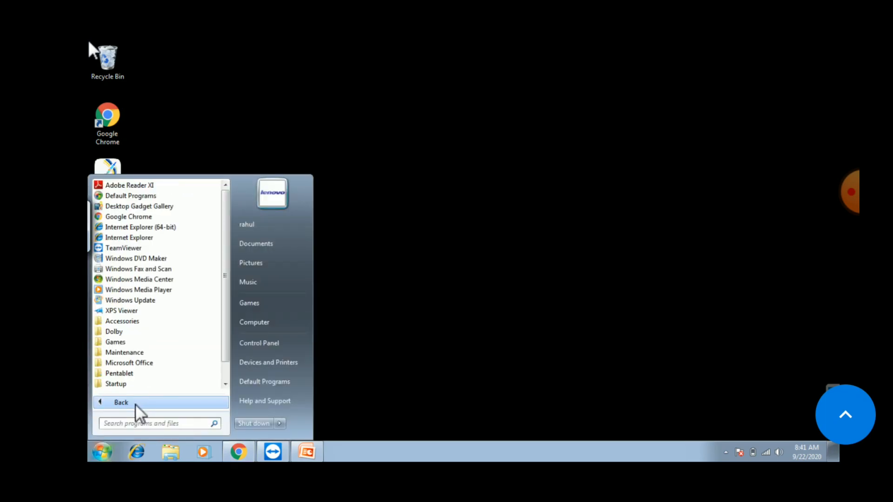
pyautogui.click(136, 363)
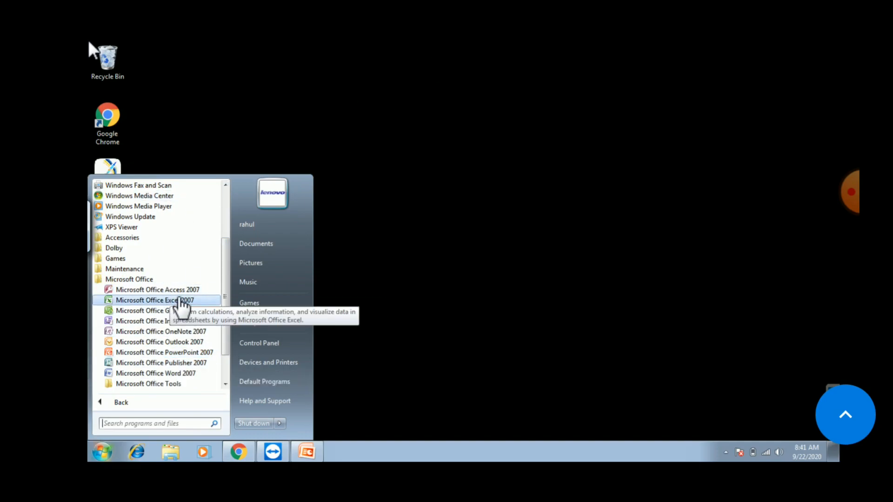
pyautogui.click(181, 301)
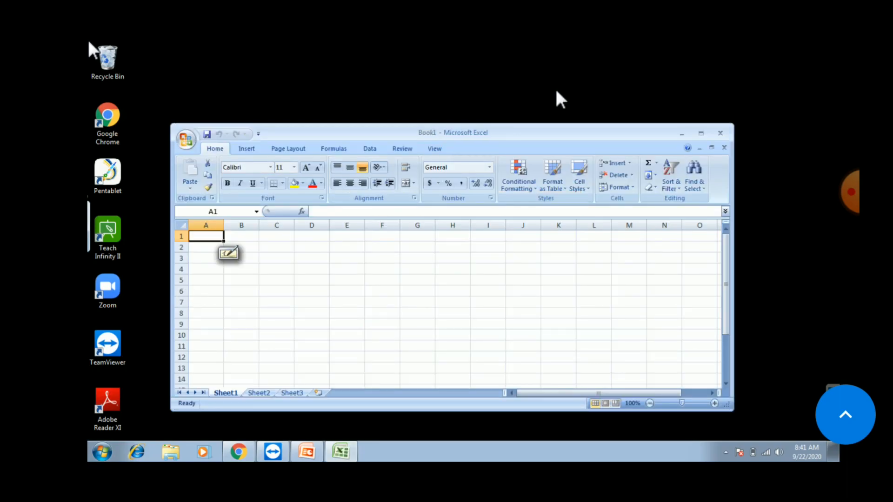
pyautogui.click(704, 133)
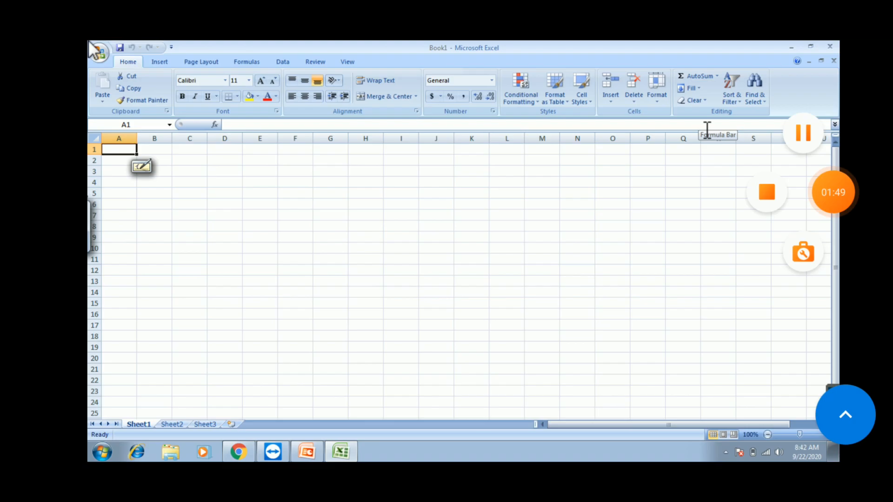
pyautogui.click(92, 46)
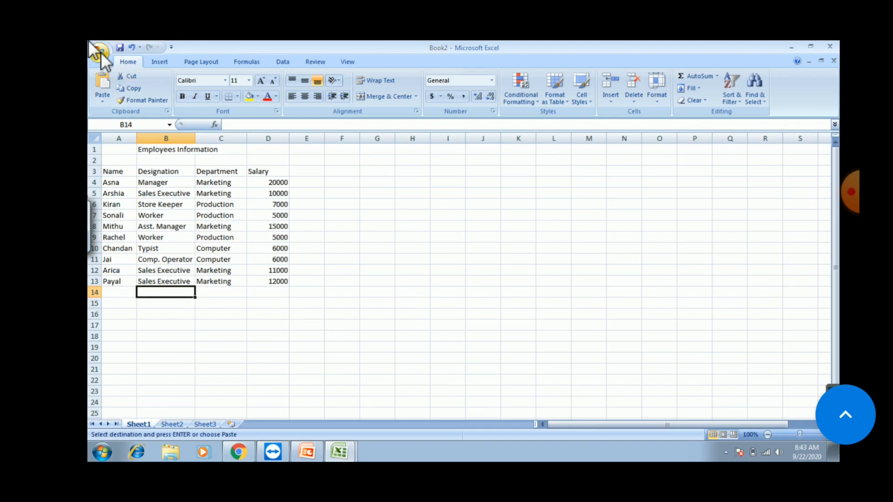
# Step: Remove Save from the Quick Access Toolbar and add it back, dismissing a connection warning
pyautogui.click(98, 51)
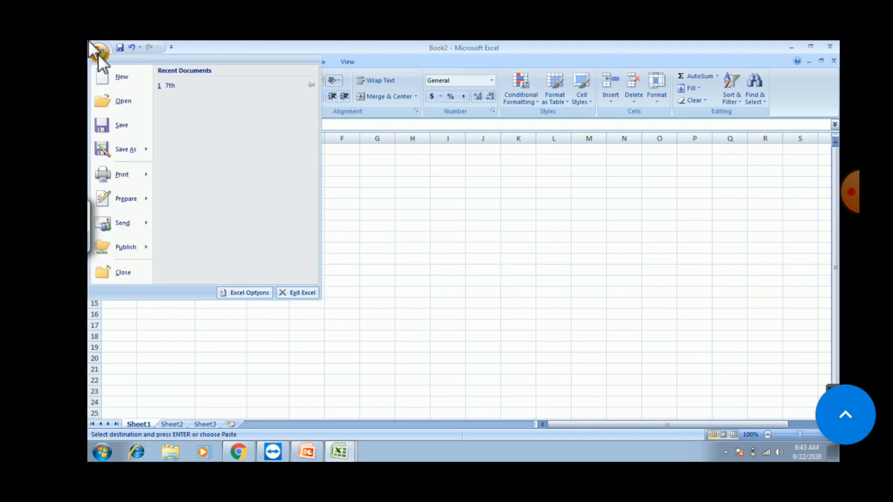
pyautogui.click(498, 204)
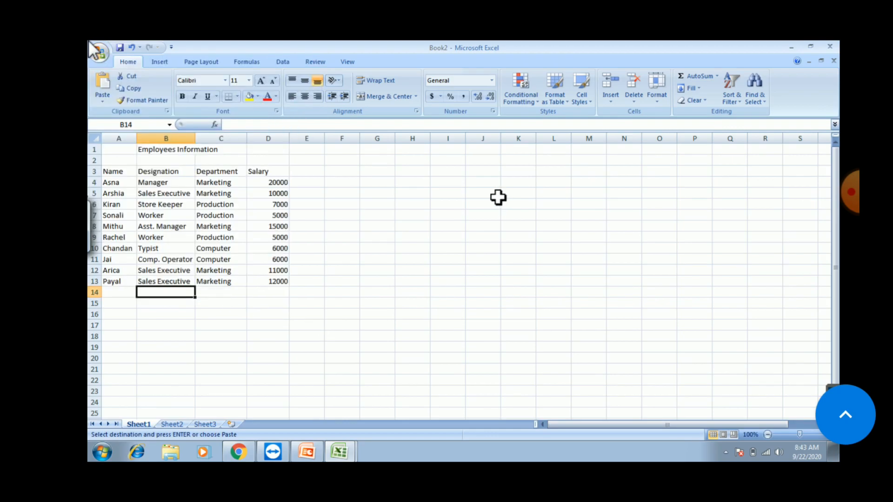
pyautogui.click(171, 47)
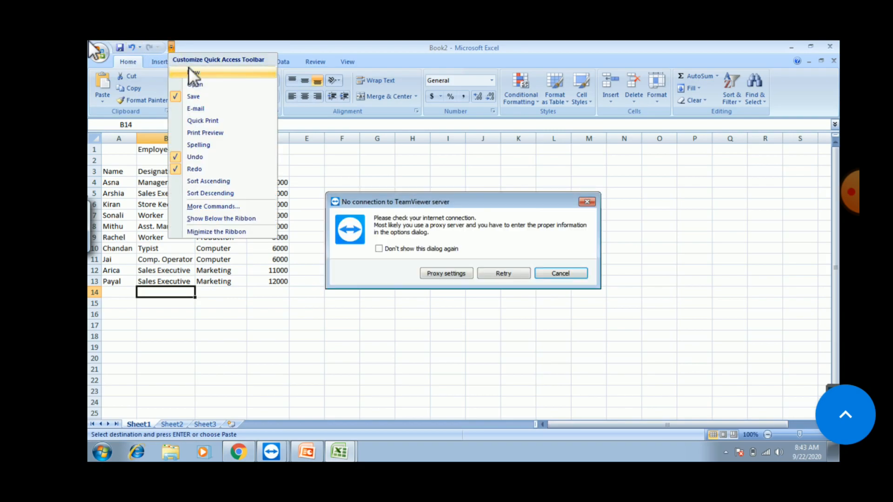
pyautogui.click(587, 201)
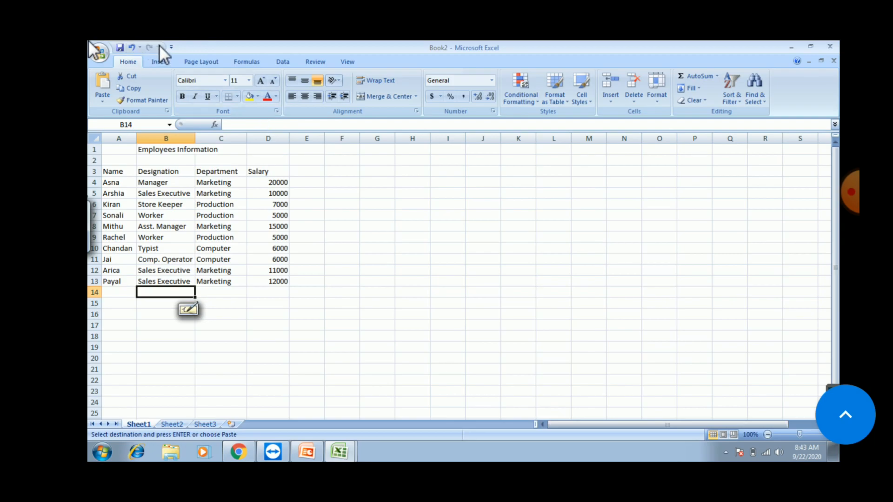
pyautogui.click(171, 47)
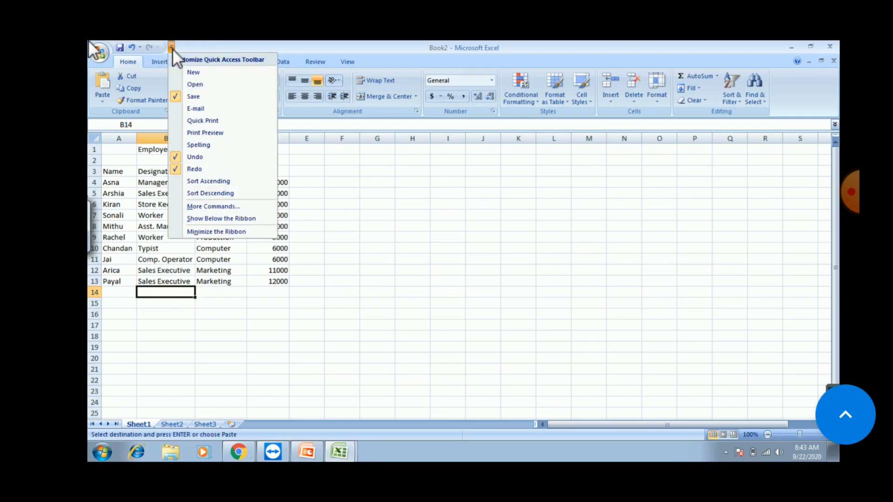
pyautogui.click(199, 98)
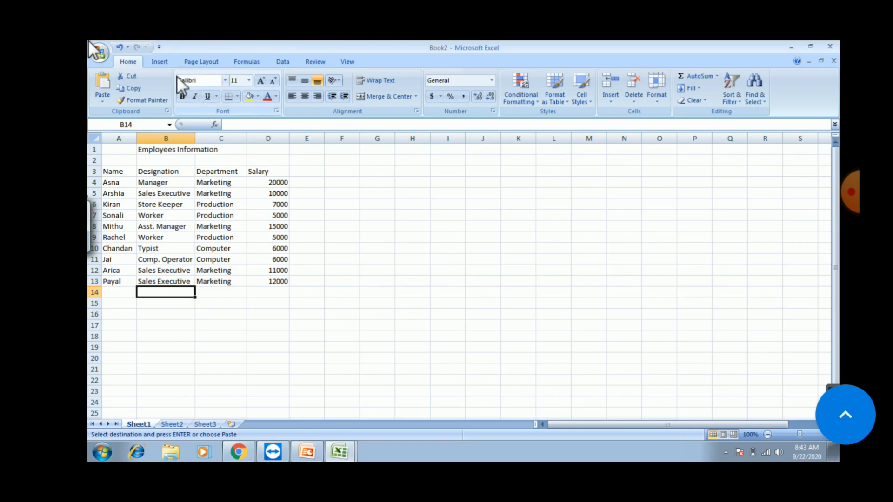
pyautogui.click(159, 47)
pyautogui.click(196, 95)
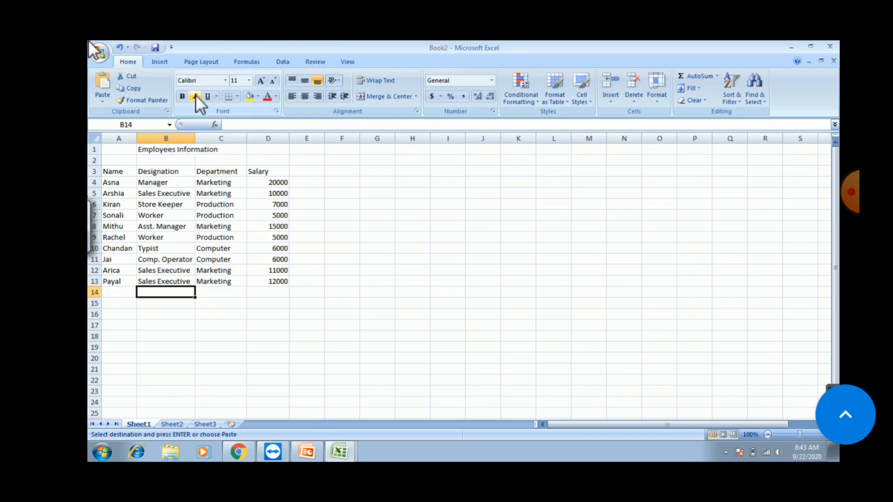
# Step: Save the workbook with the file name 7thlabactivity, replacing the suggested name
pyautogui.click(155, 47)
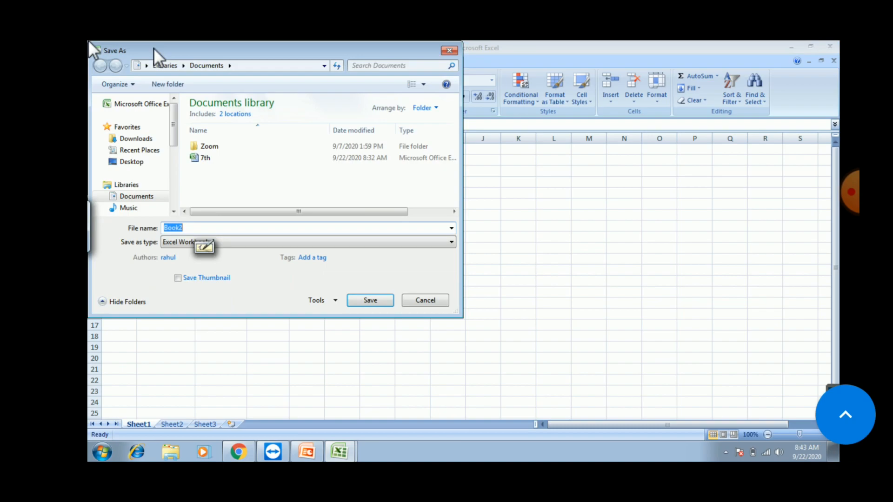
pyautogui.press('BackSpace')
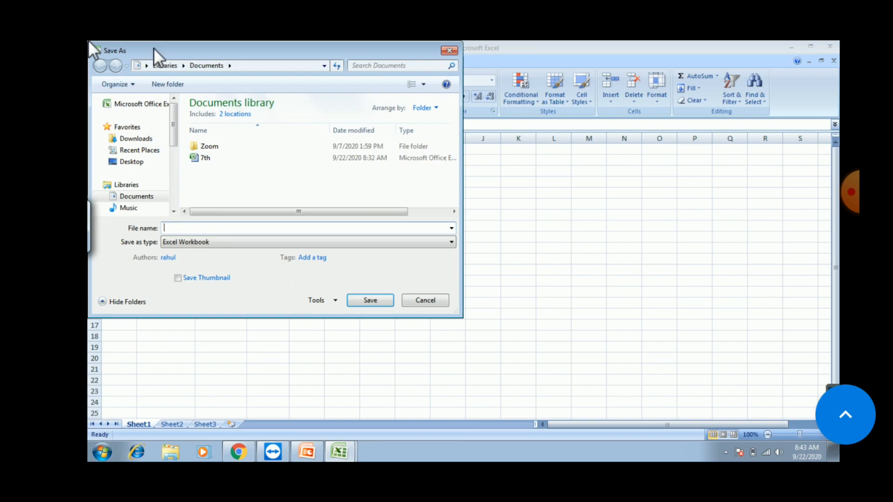
pyautogui.write('7th')
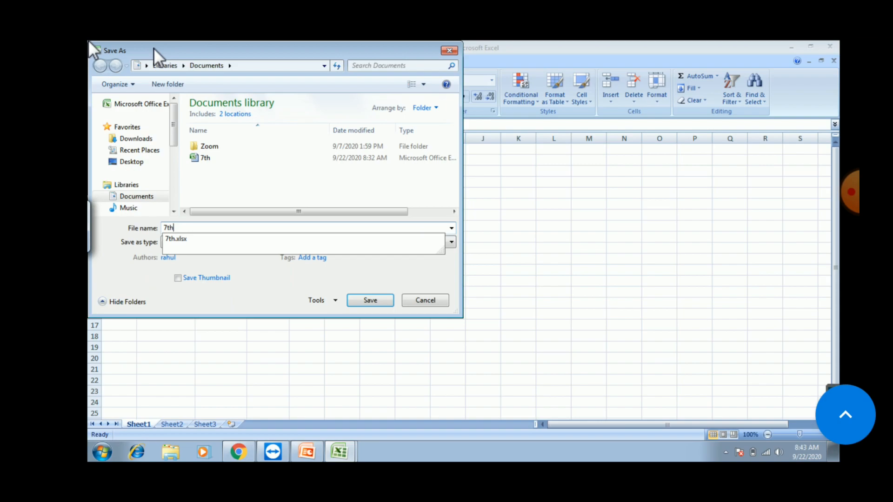
pyautogui.write('lab')
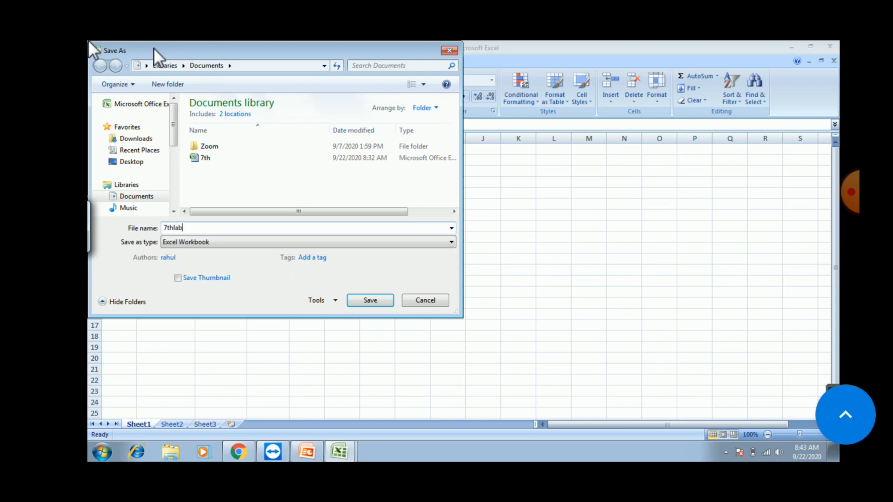
pyautogui.write('activity')
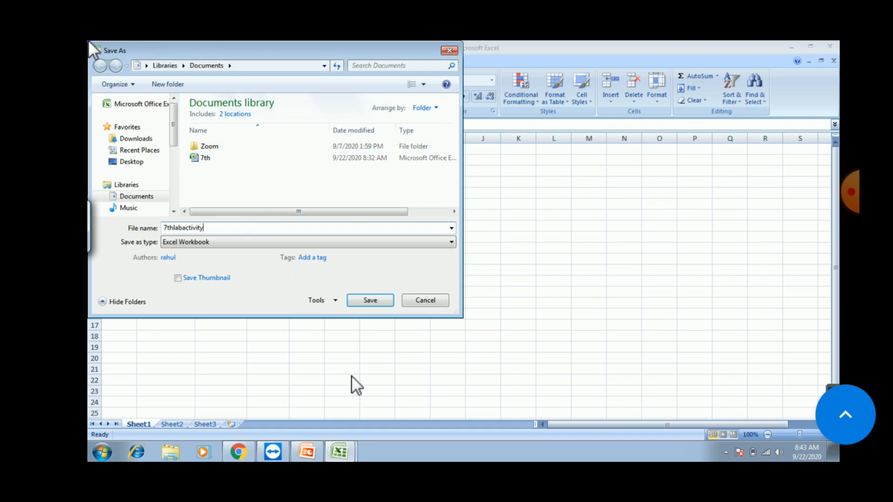
pyautogui.click(371, 305)
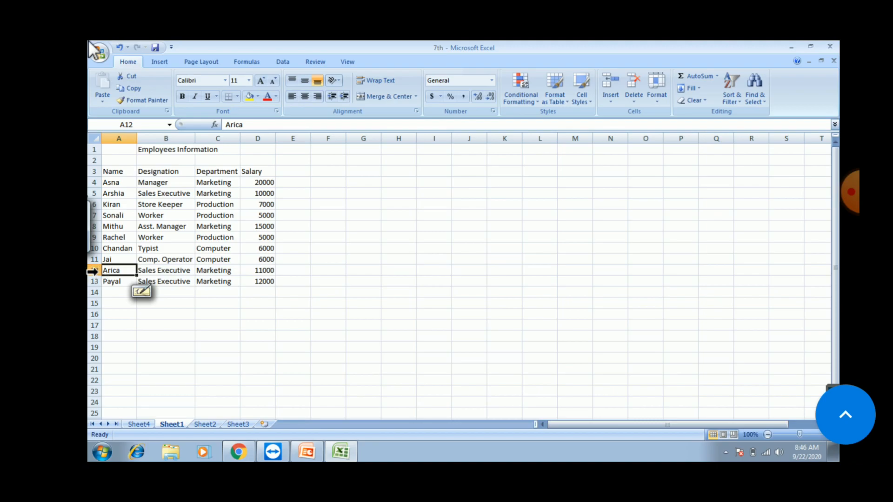
# Step: Select row 13, the last employee's record (Marketing Sales Executive, 12000)
pyautogui.click(91, 282)
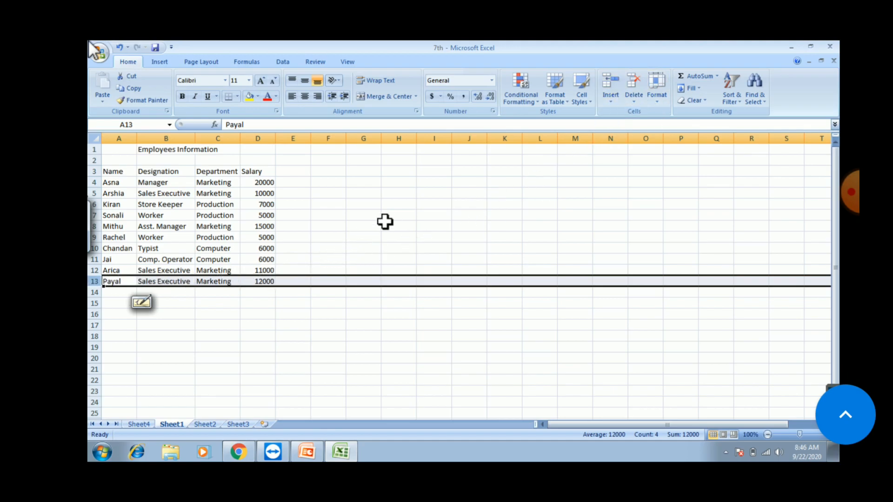
# Step: Insert a blank sheet row above row 13 and enter the new employee's name in A13
pyautogui.click(613, 93)
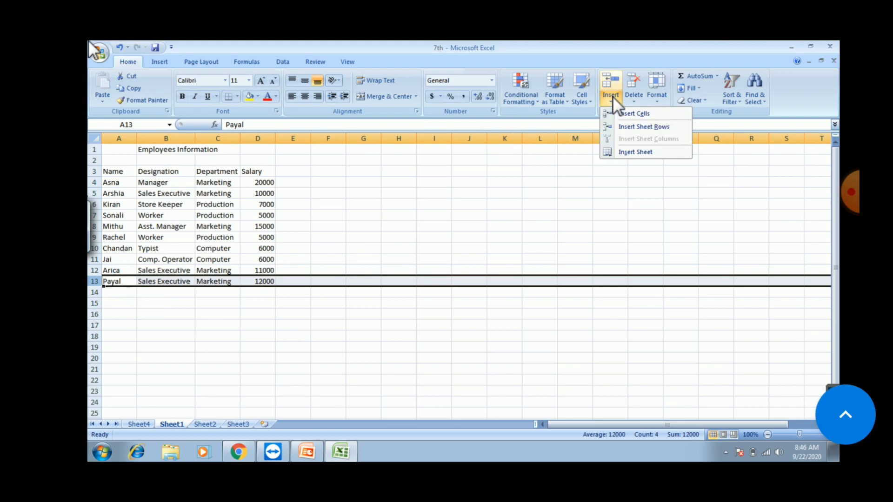
pyautogui.click(637, 125)
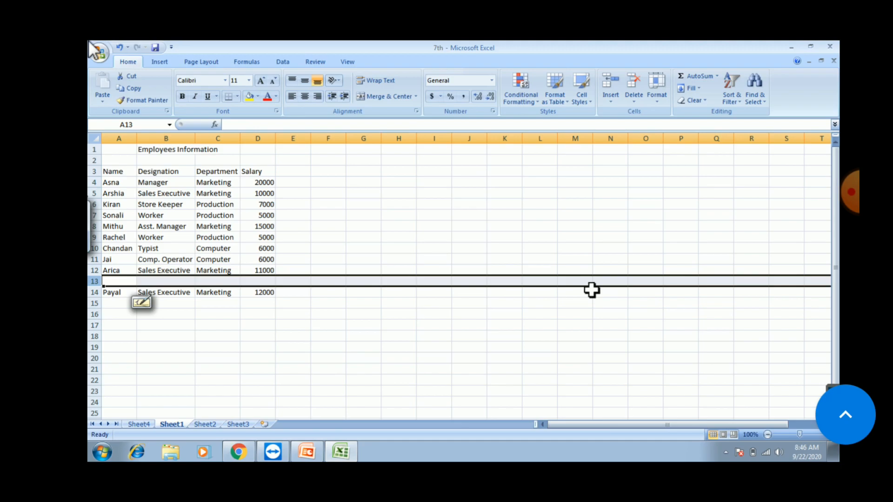
pyautogui.write('Karan')
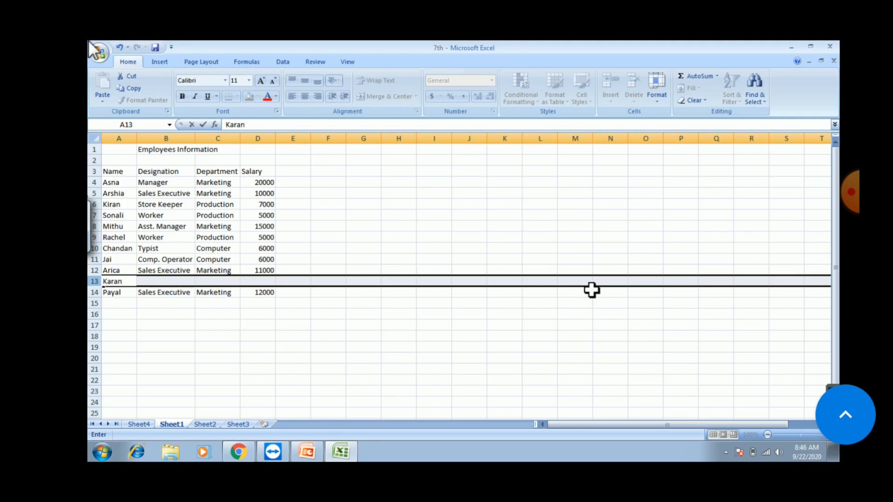
pyautogui.press('Tab')
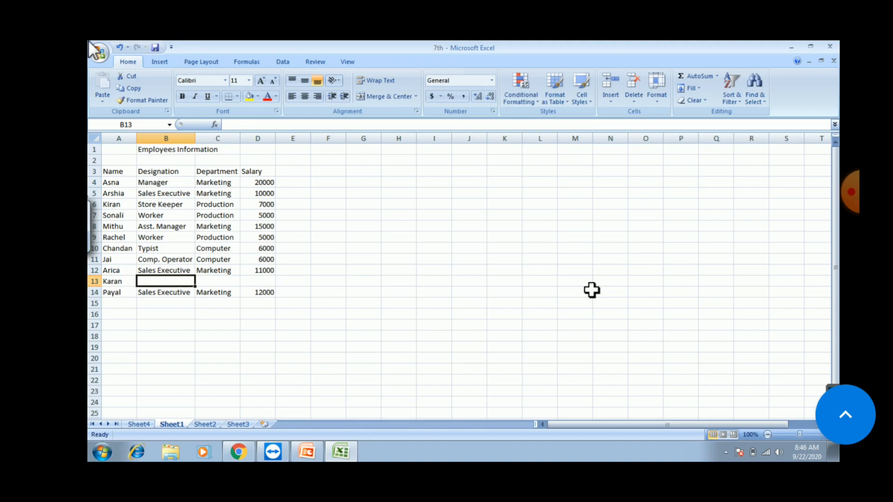
# Step: Fill row 13 with Managing Director, Marketing and 50000, widening column B to fit the title
pyautogui.write('Man')
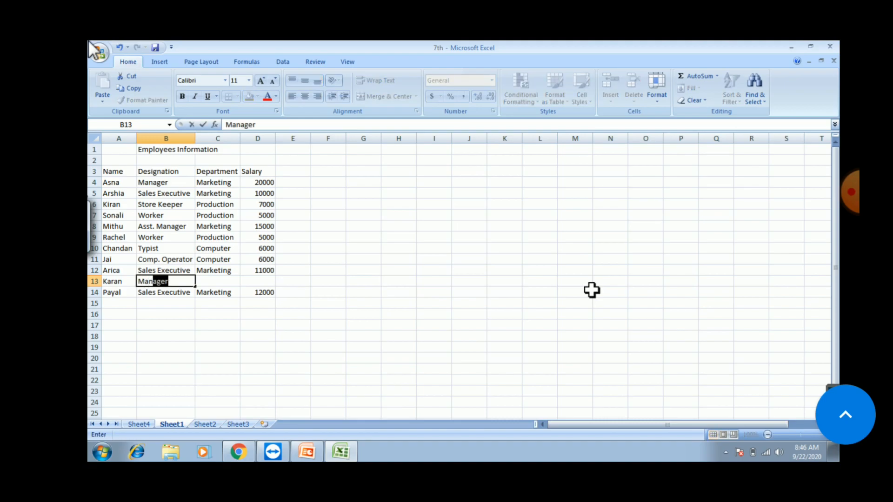
pyautogui.write('aging Dire')
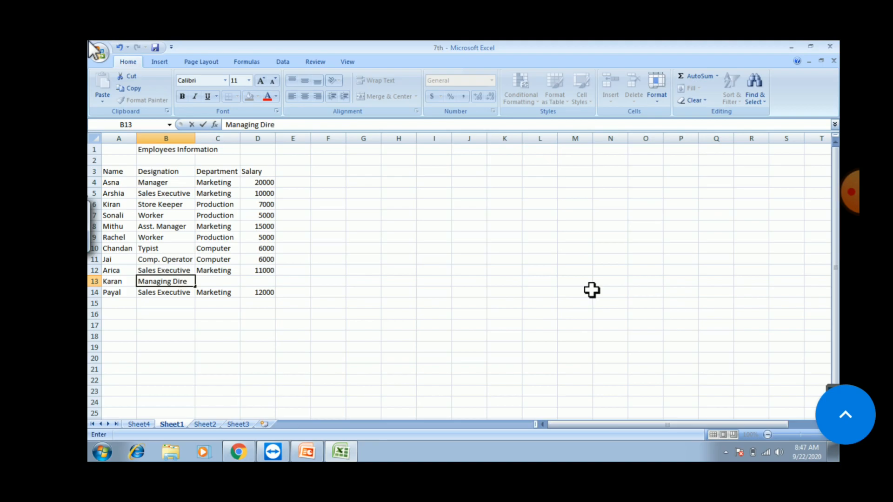
pyautogui.write('ctor')
pyautogui.click(186, 139)
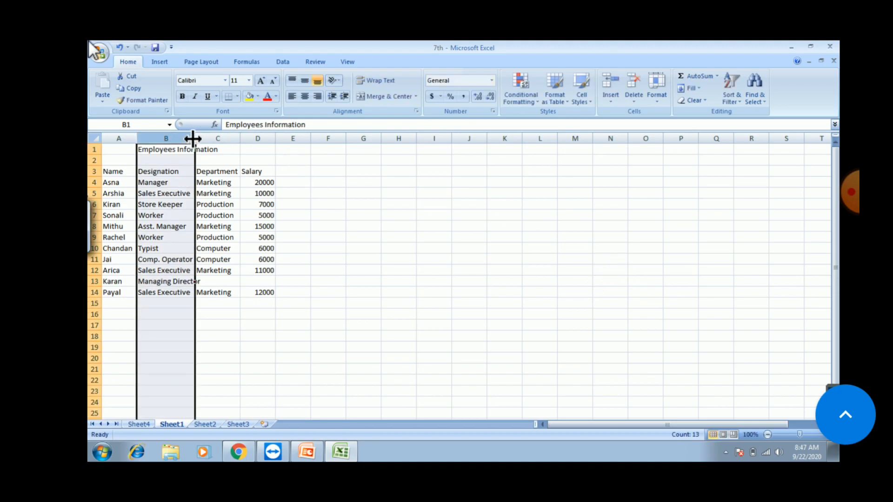
pyautogui.moveTo(194, 138); pyautogui.dragTo(203, 139)
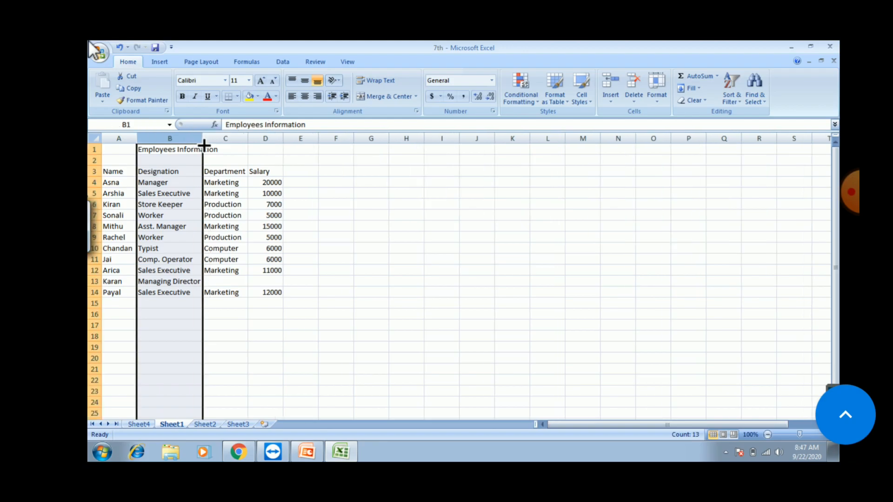
pyautogui.click(211, 283)
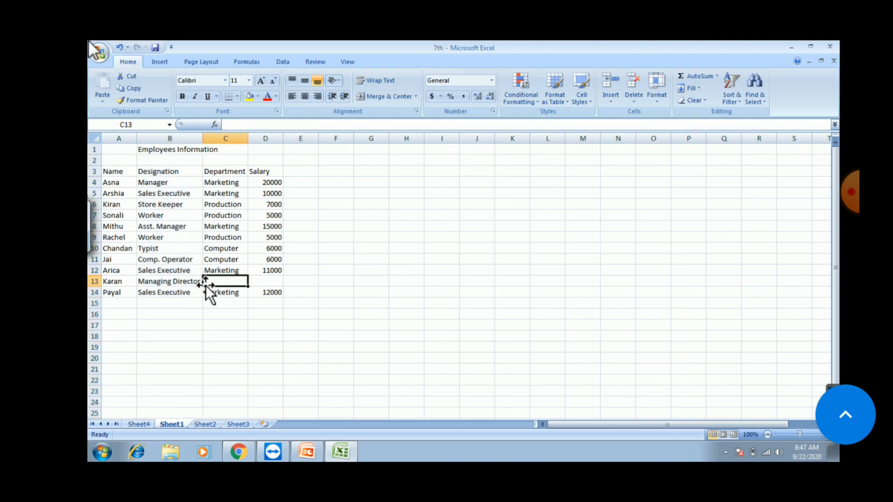
pyautogui.write('marketing')
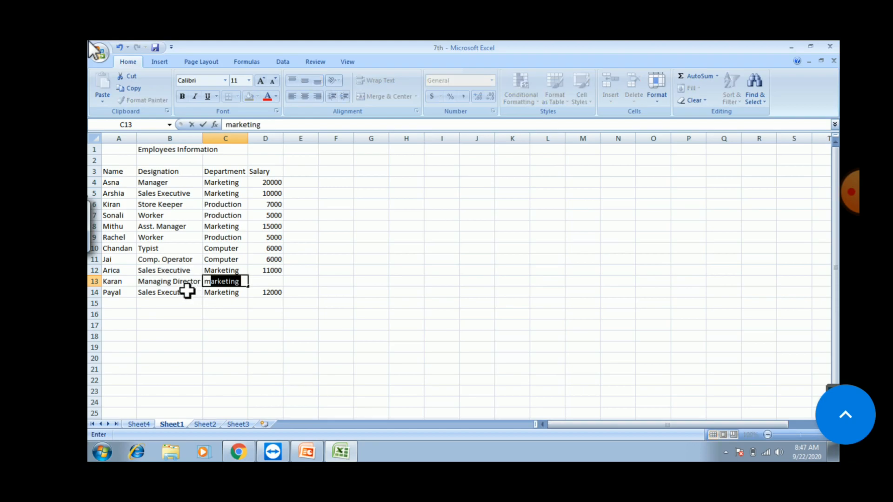
pyautogui.press('Tab')
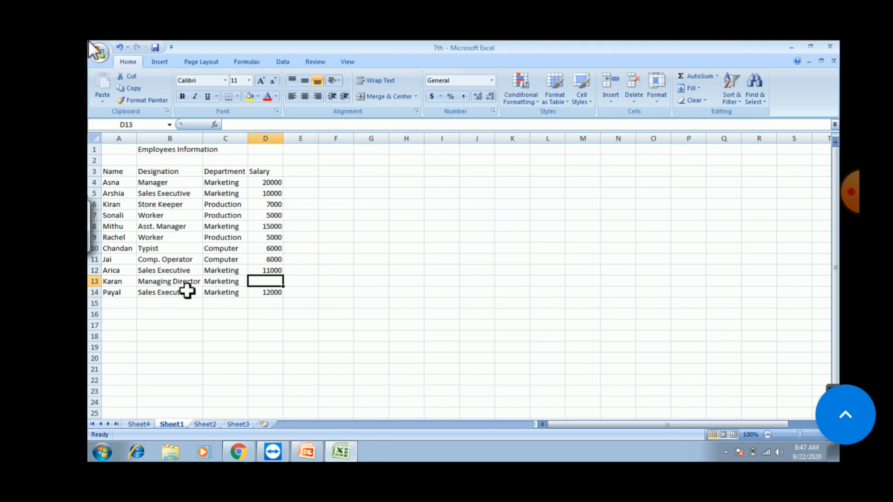
pyautogui.write('50000')
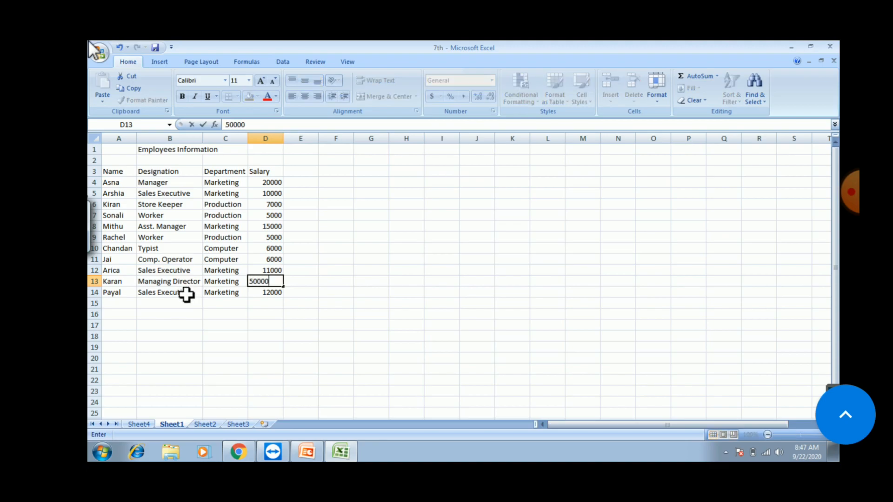
pyautogui.click(191, 299)
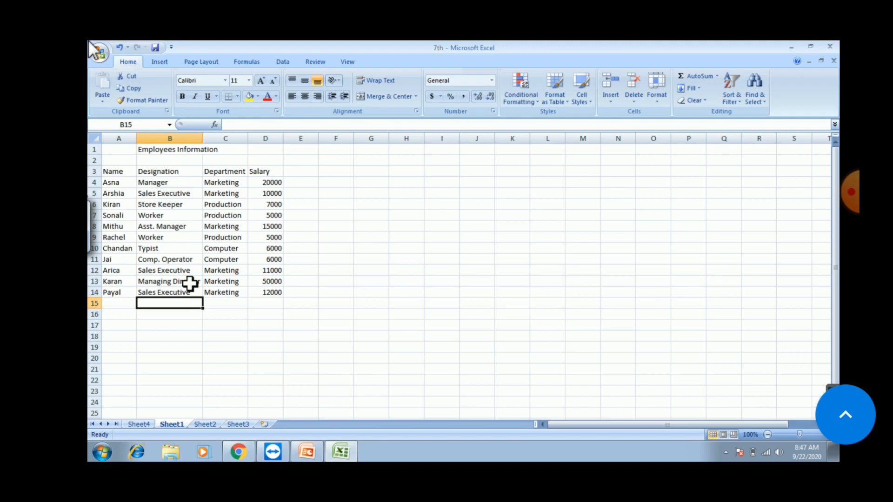
# Step: Select the Salary heading in D3 and bring up the Home ribbon's Insert options
pyautogui.click(267, 170)
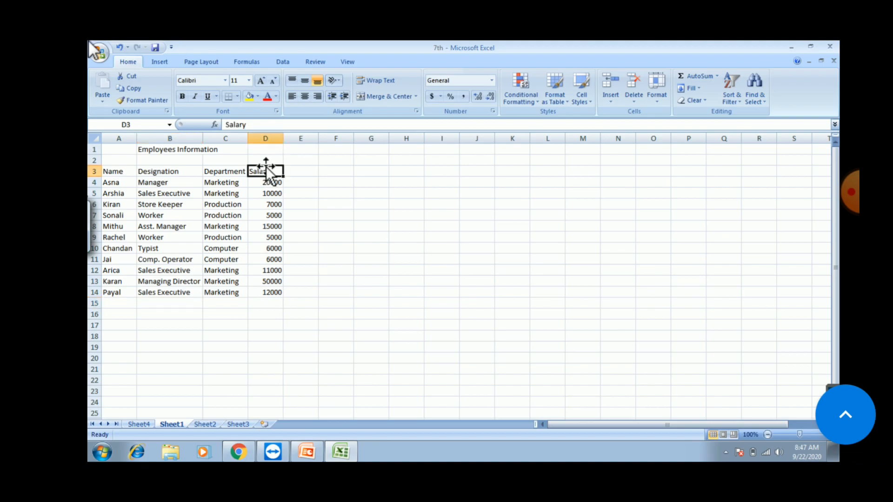
pyautogui.rightClick(266, 170)
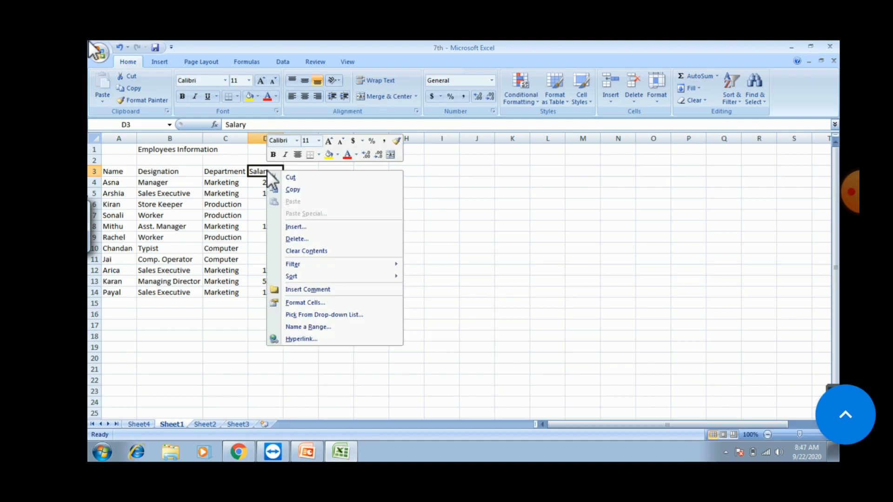
pyautogui.click(258, 171)
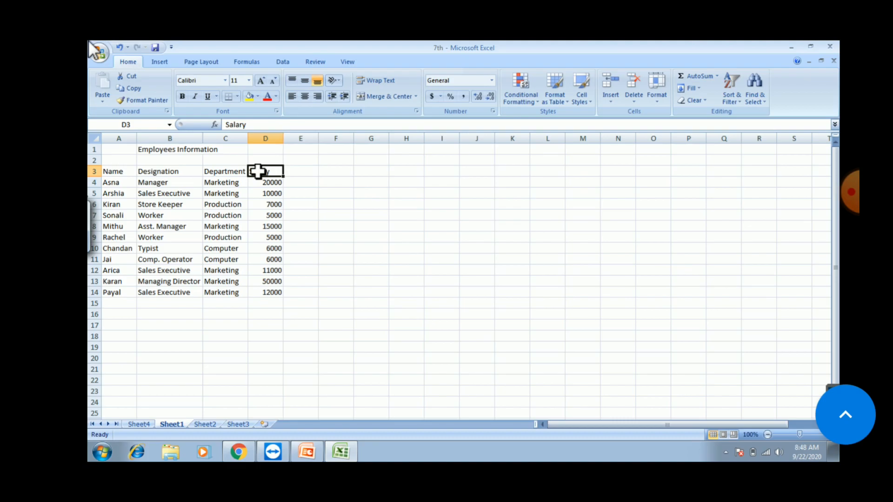
pyautogui.rightClick(258, 171)
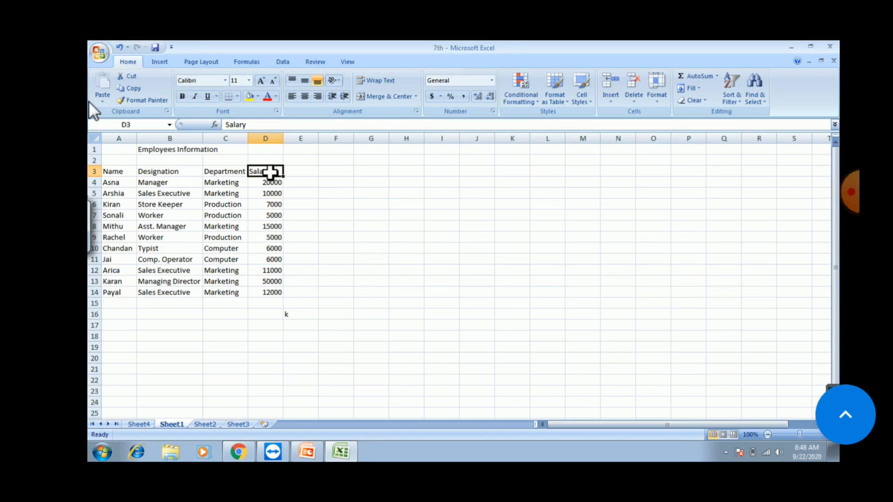
pyautogui.click(610, 98)
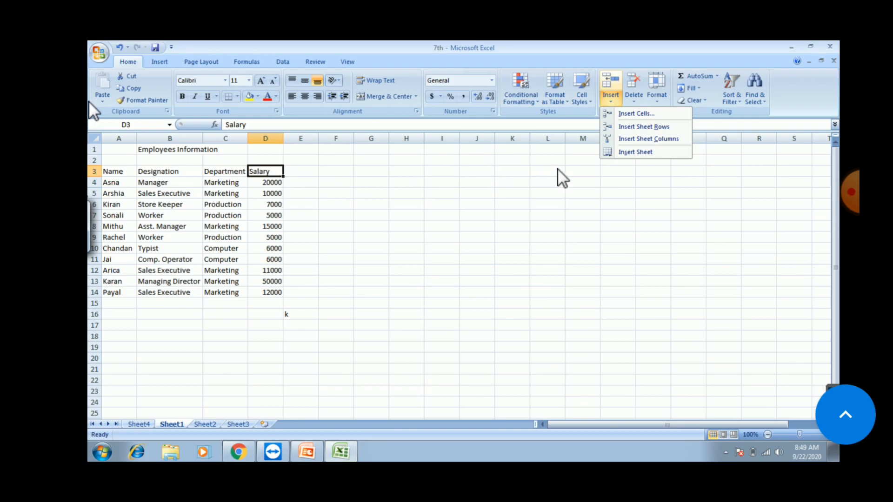
pyautogui.click(640, 140)
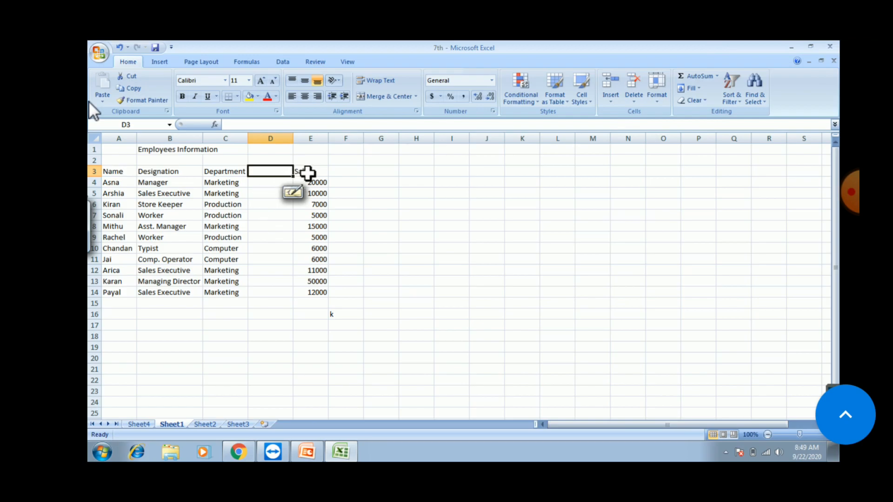
pyautogui.click(119, 48)
# Step: Insert an entire column at D3, shifting the Salary column to E
pyautogui.rightClick(278, 173)
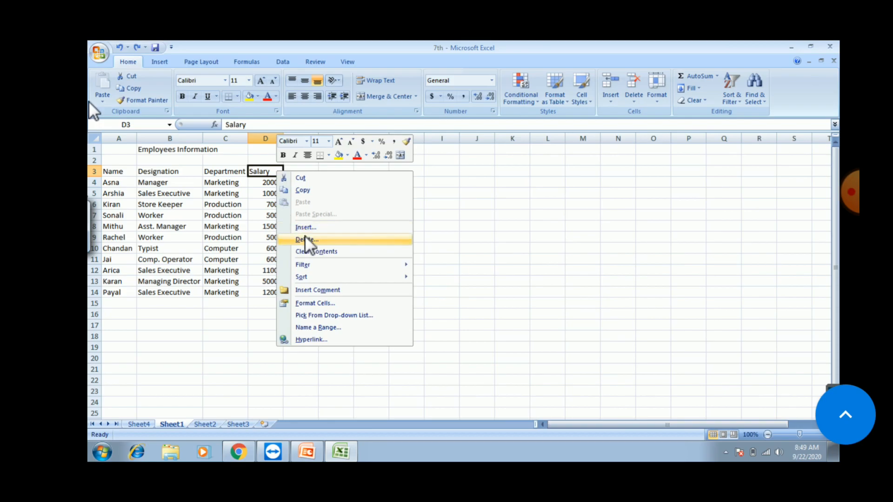
pyautogui.click(303, 227)
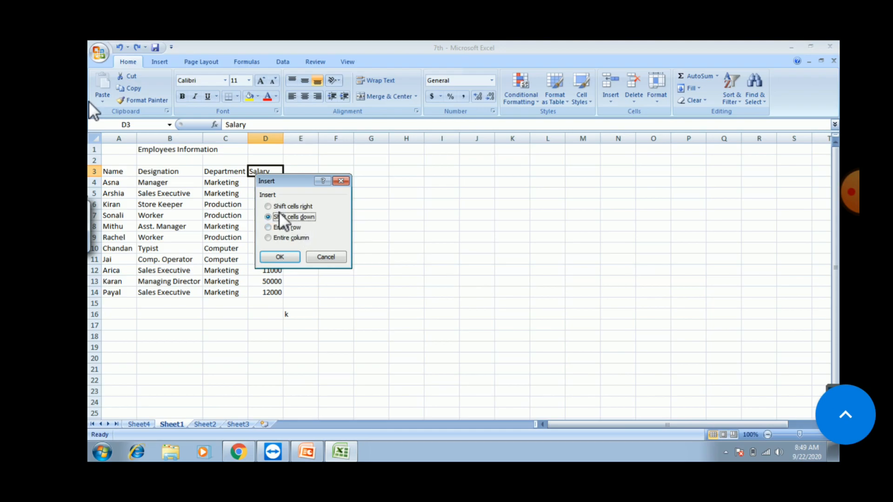
pyautogui.click(269, 238)
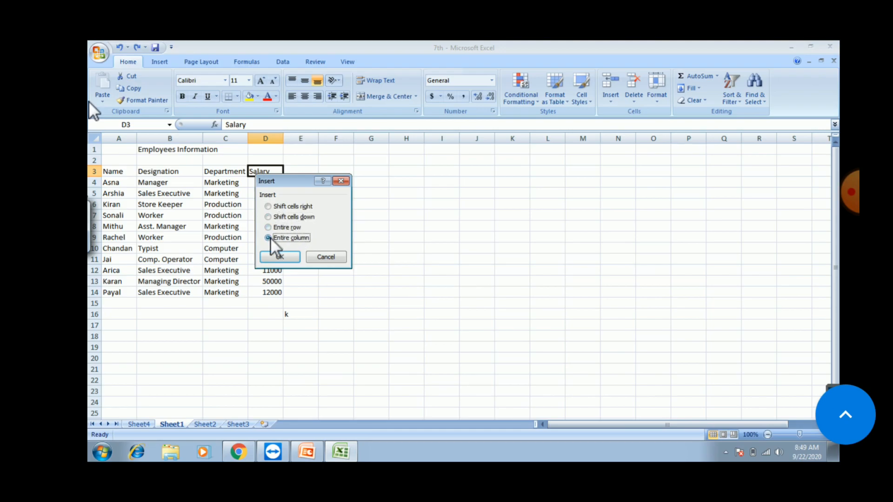
pyautogui.click(279, 257)
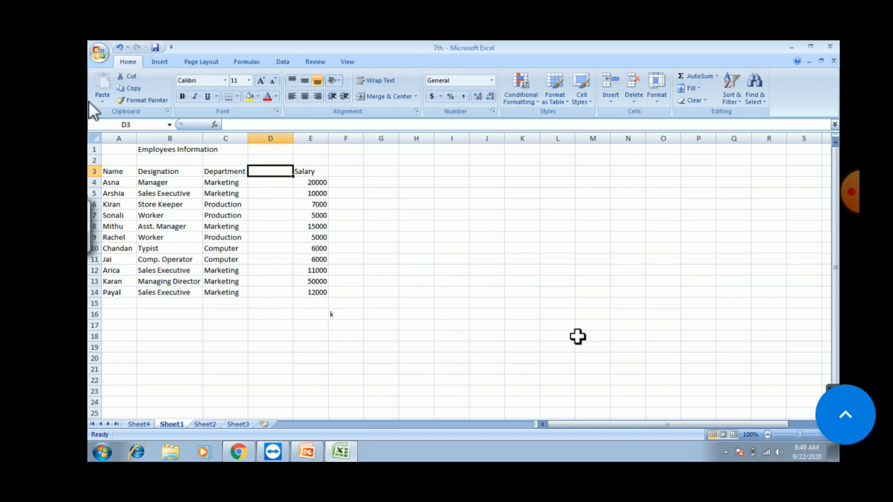
# Step: Head column D 'Phone No' and enter phone numbers for the first four employees
pyautogui.write('Pho')
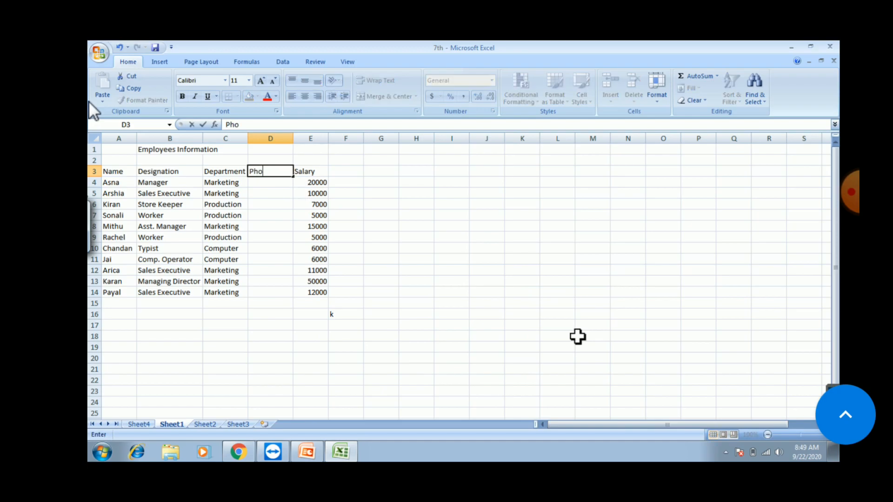
pyautogui.write('ne No.')
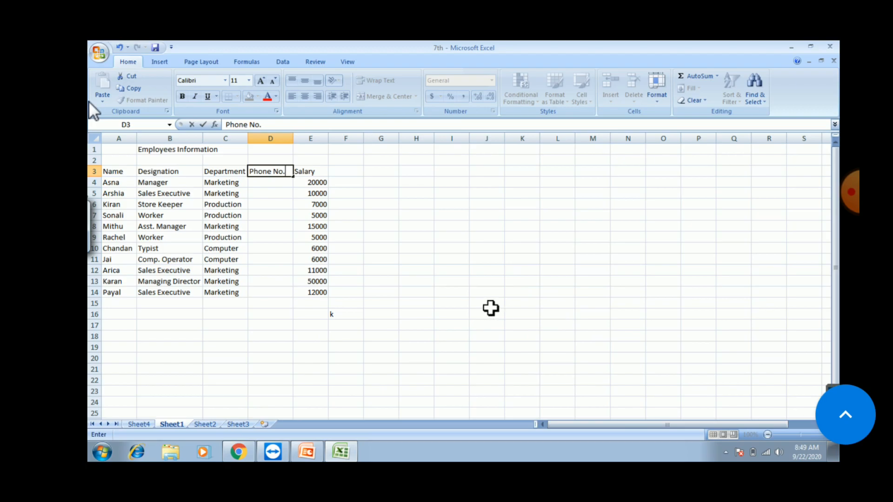
pyautogui.click(266, 183)
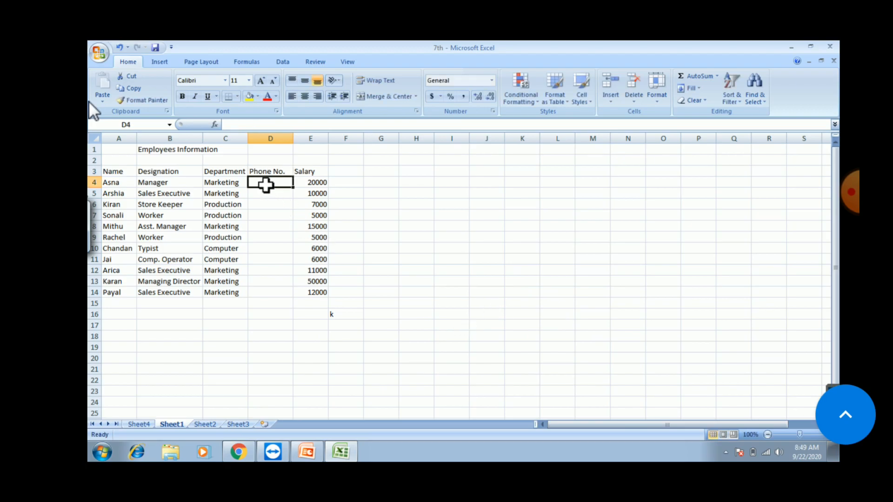
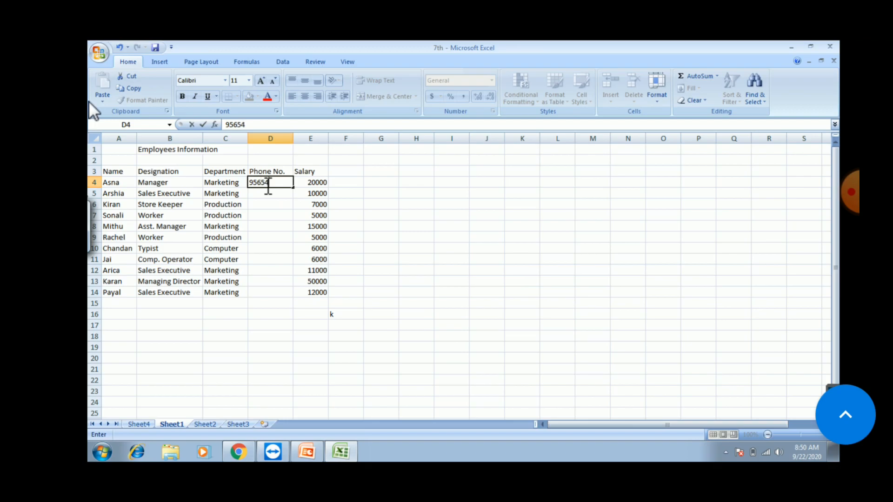
pyautogui.press('Return')
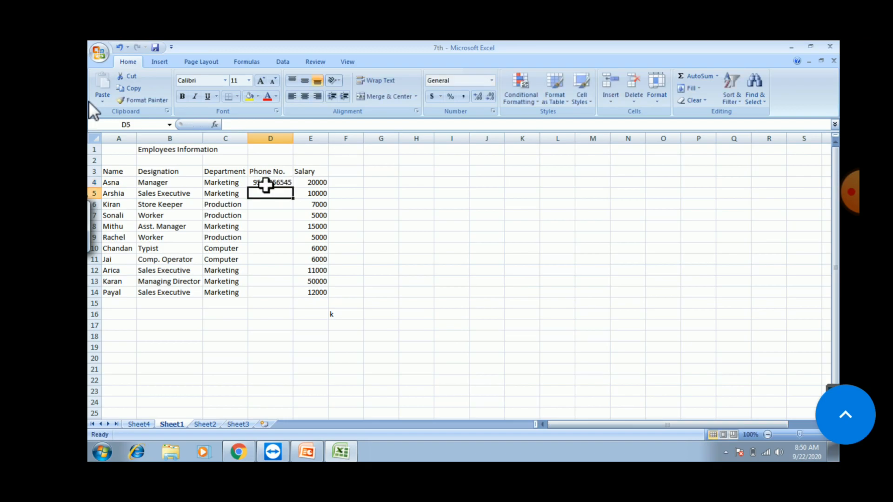
pyautogui.write('9564')
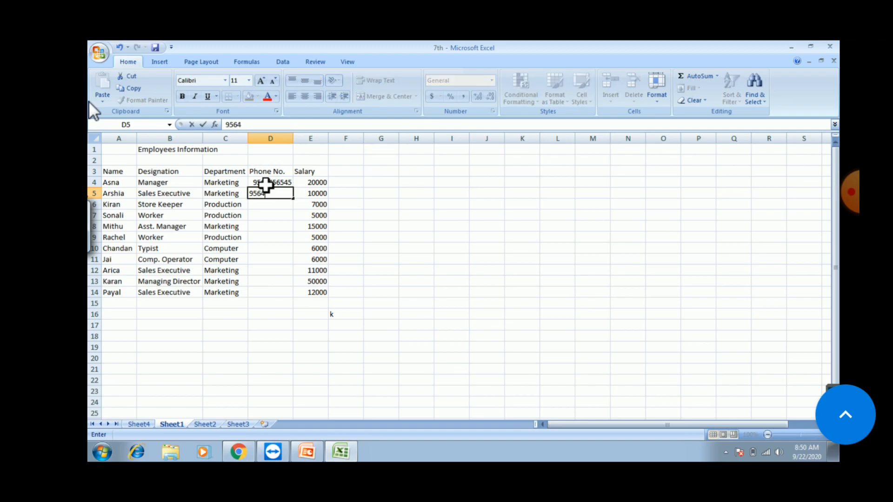
pyautogui.write('65562')
pyautogui.press('Return')
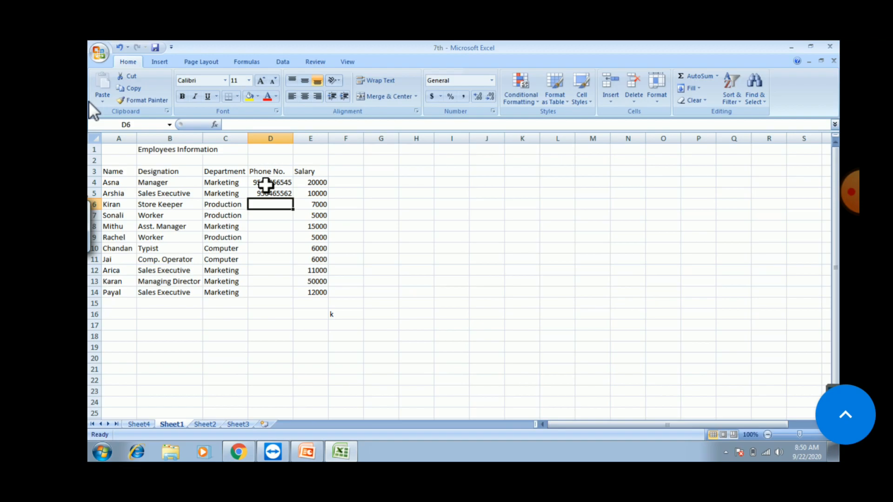
pyautogui.write('6')
pyautogui.press('BackSpace')
pyautogui.write('985663')
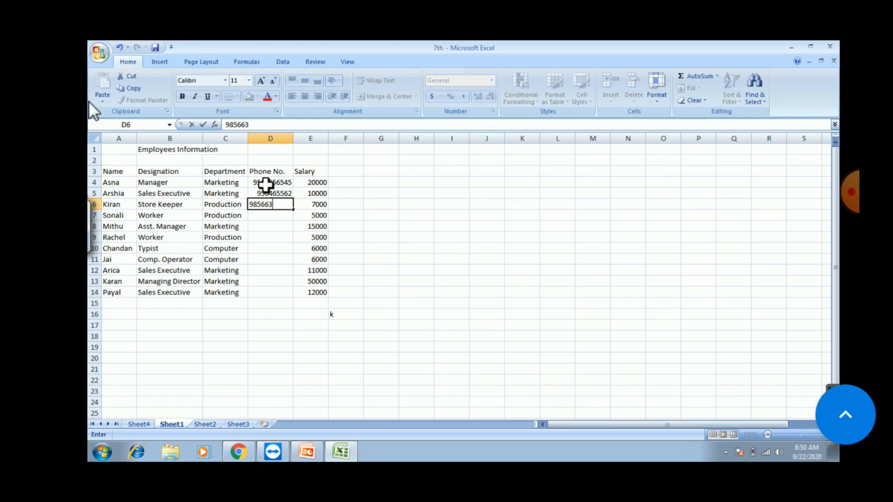
pyautogui.write('225')
pyautogui.press('Return')
pyautogui.write('986')
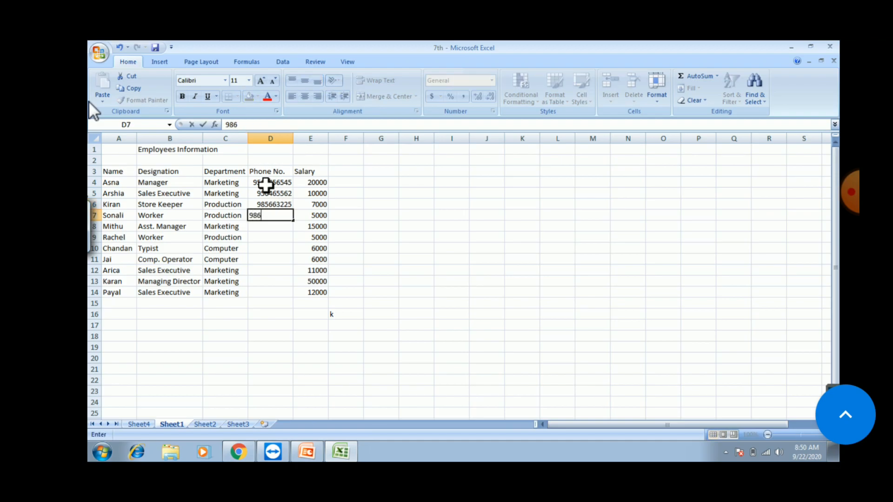
pyautogui.write('323888')
pyautogui.press('Return')
# Step: Enter phone numbers for the remaining employees down through D14
pyautogui.write('9523')
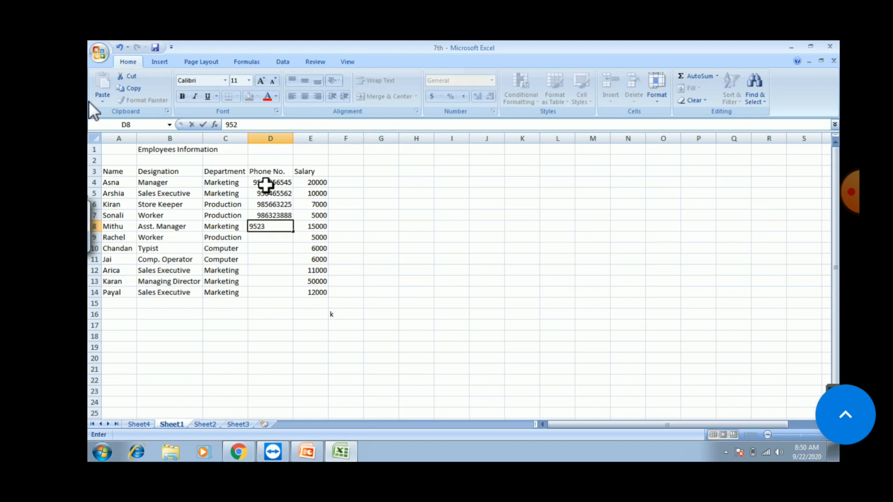
pyautogui.write('23233')
pyautogui.press('Return')
pyautogui.write('9665')
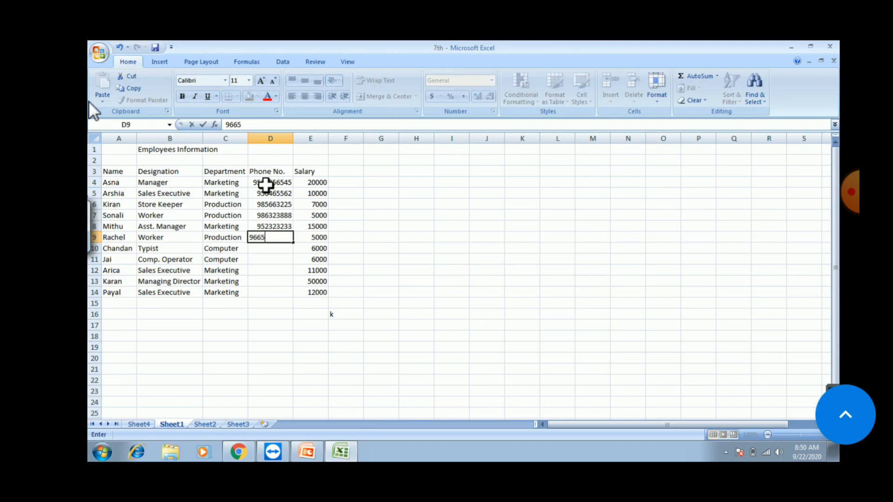
pyautogui.write('56566')
pyautogui.press('Return')
pyautogui.write('9')
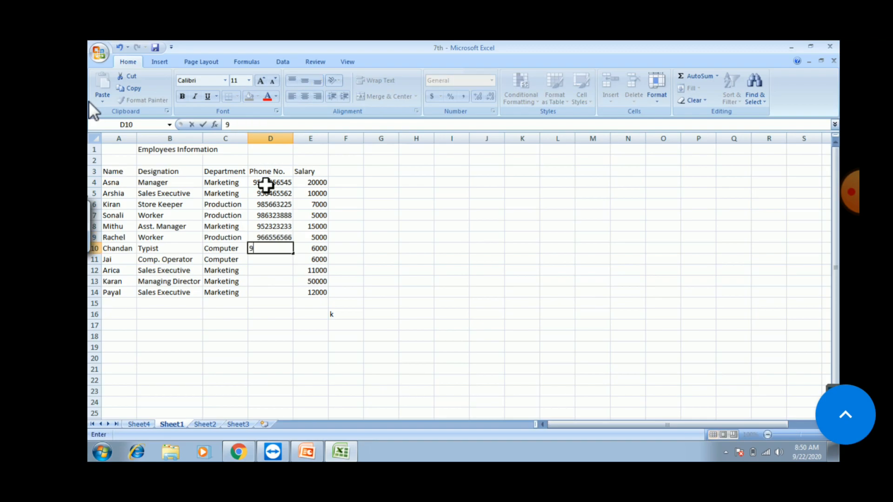
pyautogui.write('6565656')
pyautogui.press('Return')
pyautogui.write('+')
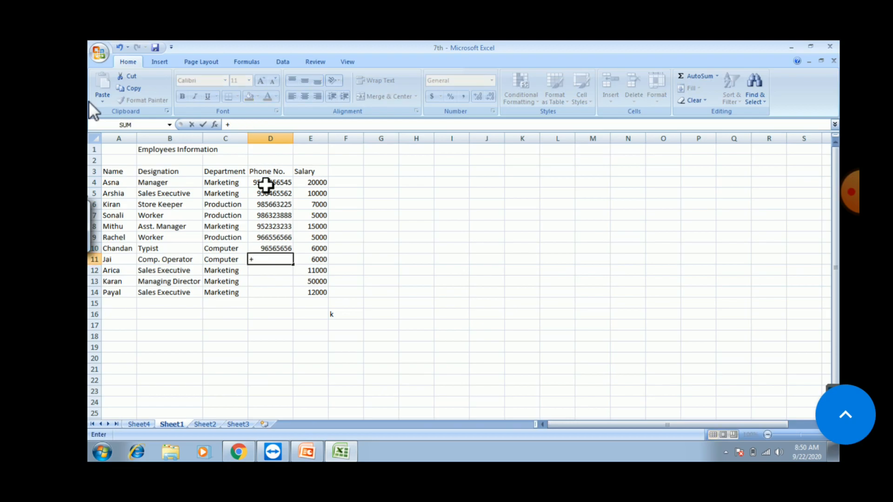
pyautogui.press('BackSpace')
pyautogui.write('96565656')
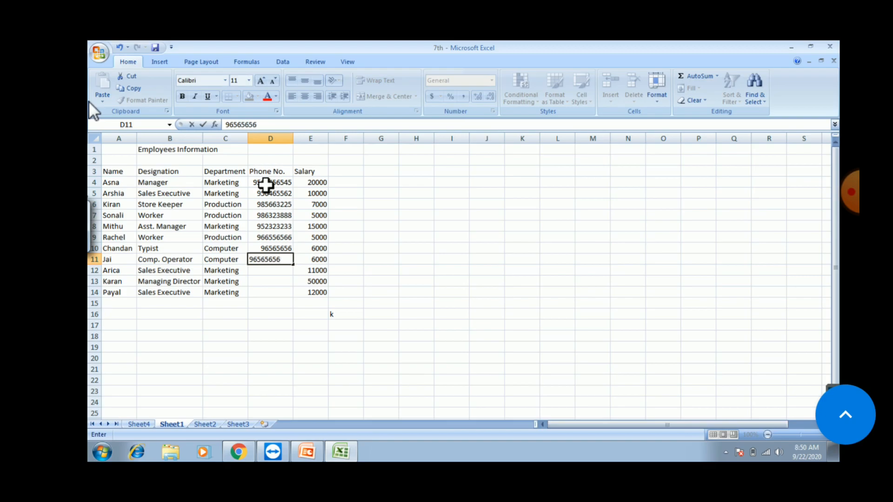
pyautogui.press('Return')
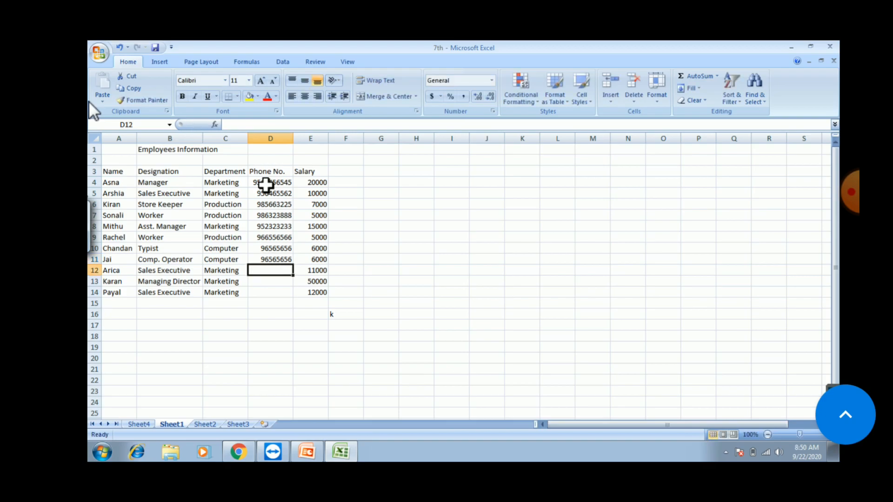
pyautogui.write('965656')
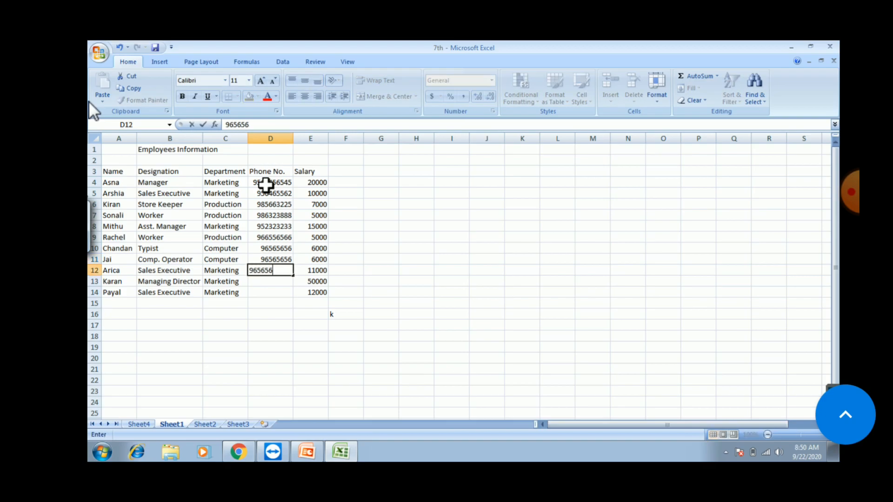
pyautogui.write('566')
pyautogui.press('Return')
pyautogui.write('933255')
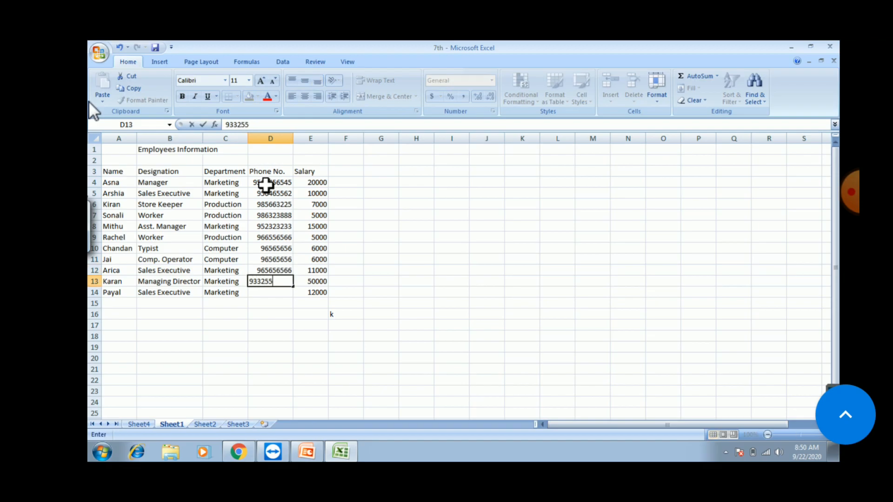
pyautogui.write('55')
pyautogui.press('Return')
pyautogui.write('9')
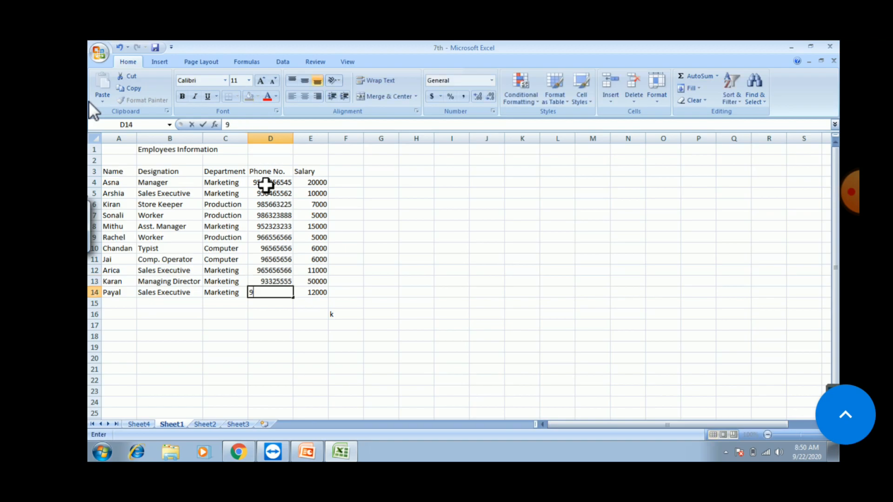
pyautogui.write('62323232')
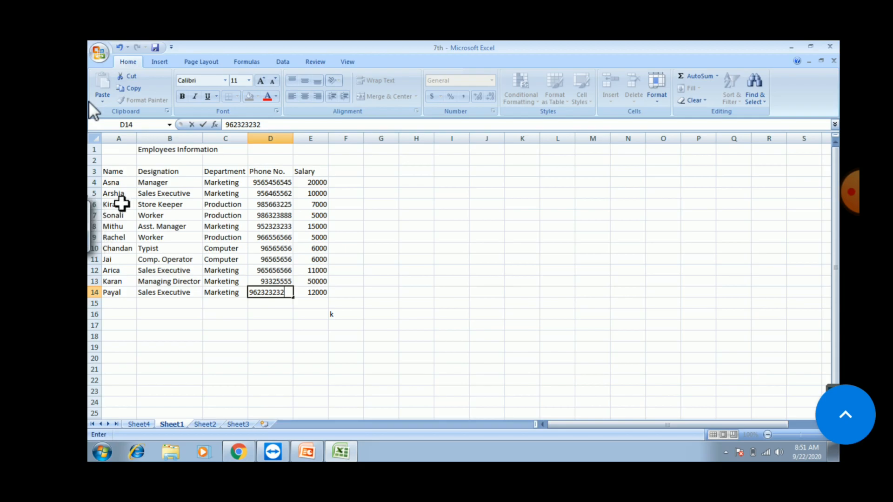
# Step: Overwrite the row 6 employee's name, then right-click the Comp. Operator designation in row 11
pyautogui.click(119, 205)
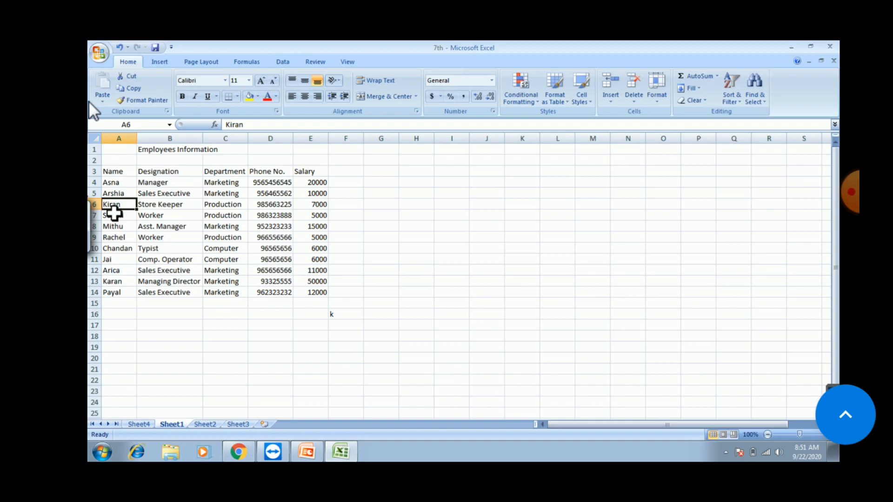
pyautogui.write('Ro')
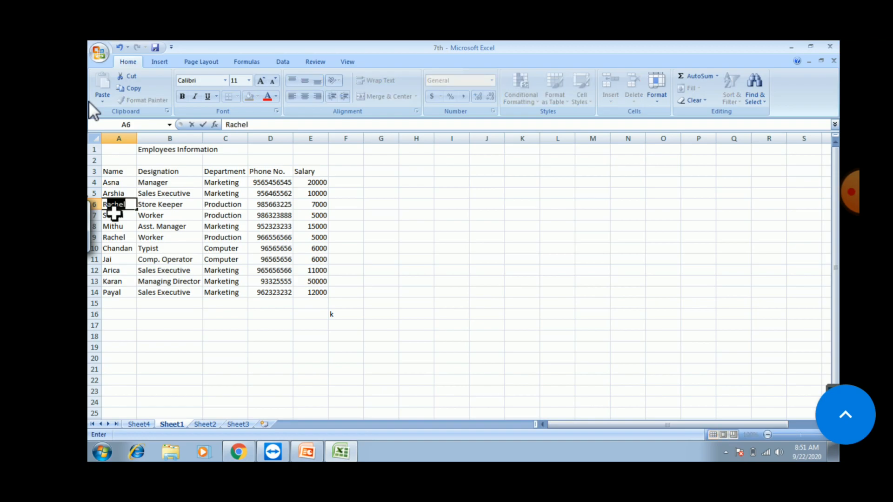
pyautogui.write('hit')
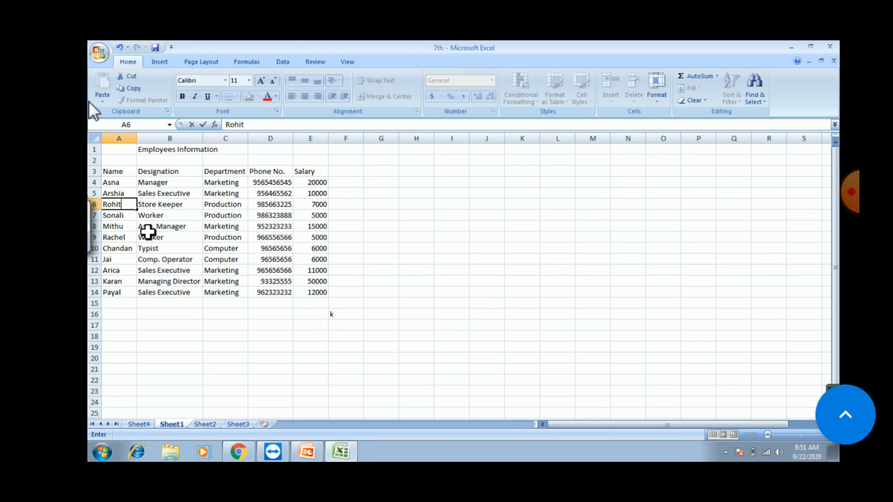
pyautogui.click(124, 259)
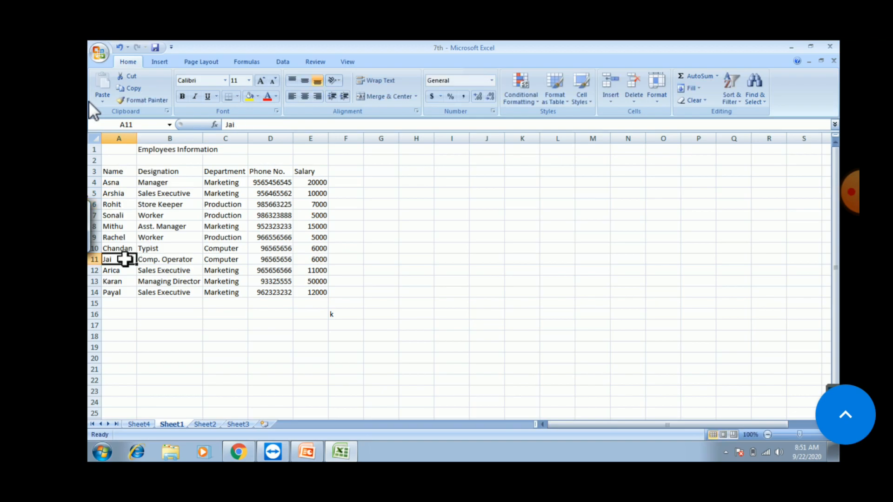
pyautogui.click(154, 258)
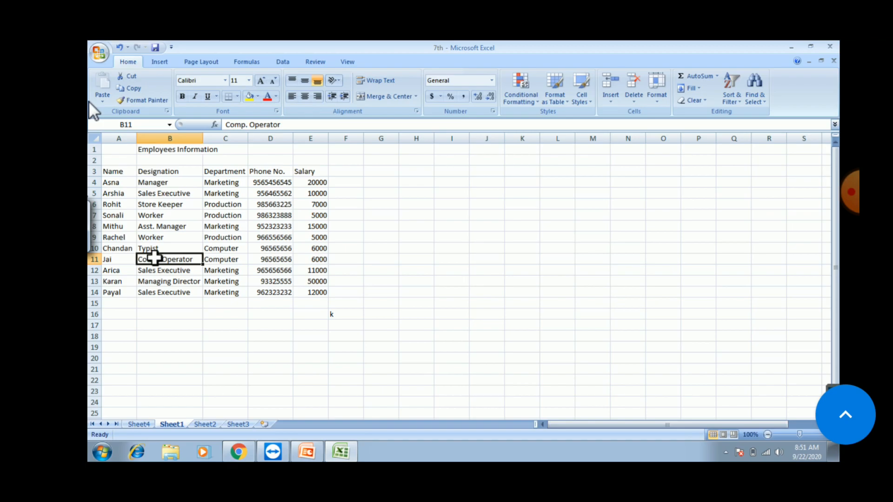
pyautogui.rightClick(154, 257)
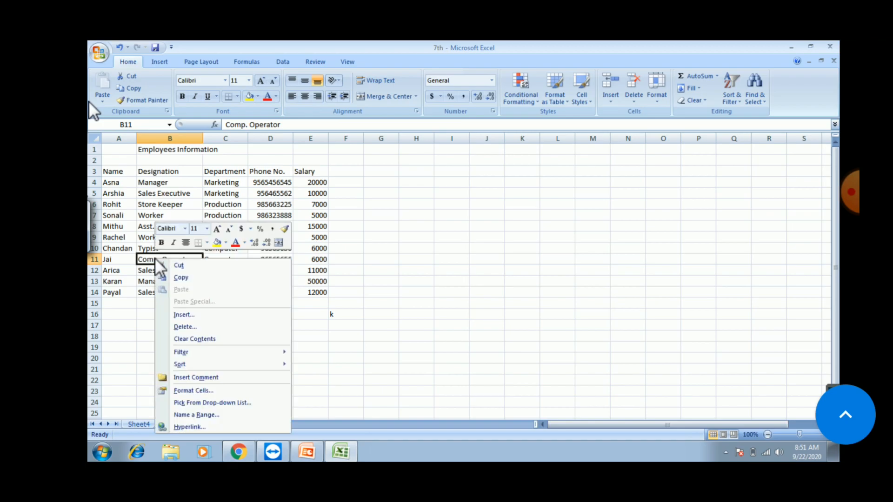
# Step: Copy 'Comp. Operator' from B11 and paste it over 'Asst. Manager' in B8
pyautogui.click(180, 278)
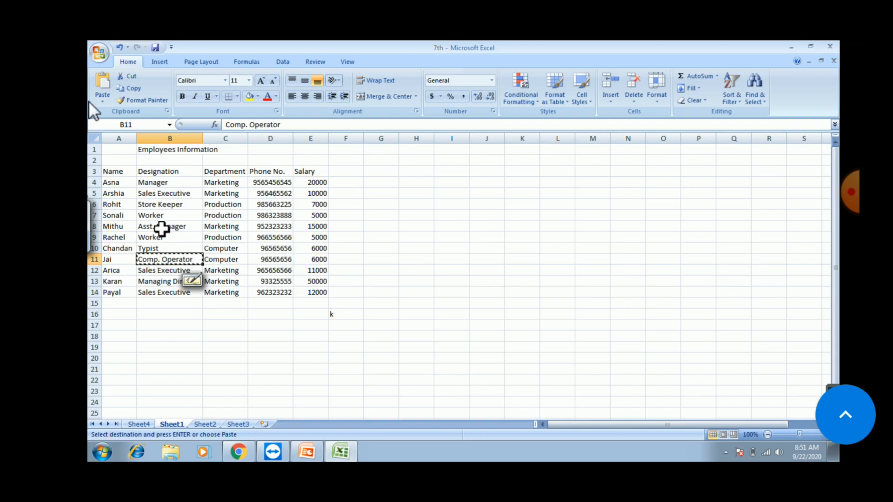
pyautogui.click(161, 228)
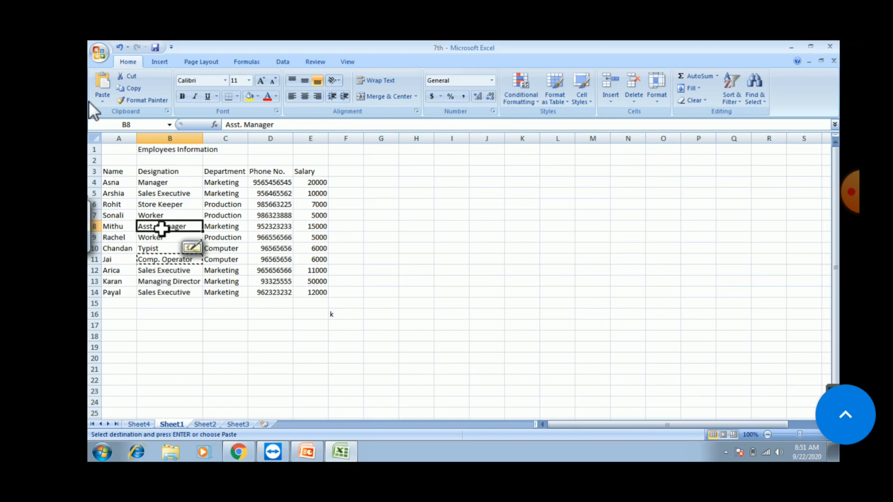
pyautogui.hotkey('ctrl', 'v')
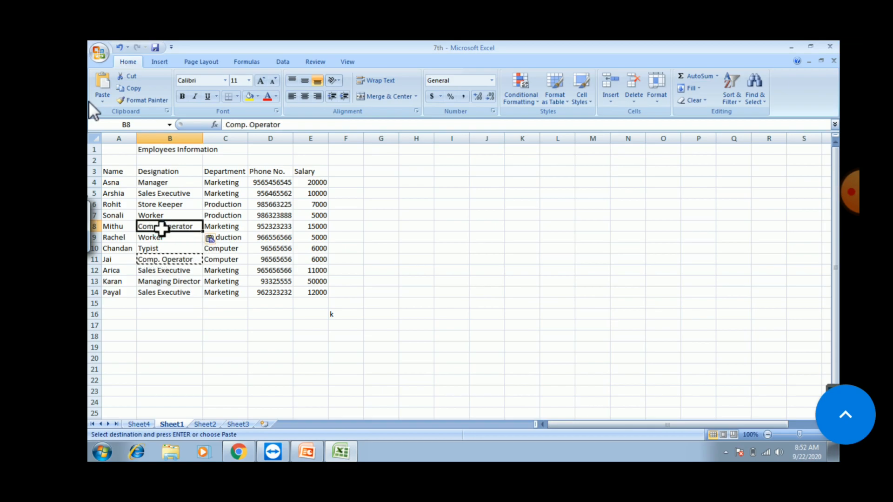
pyautogui.click(205, 312)
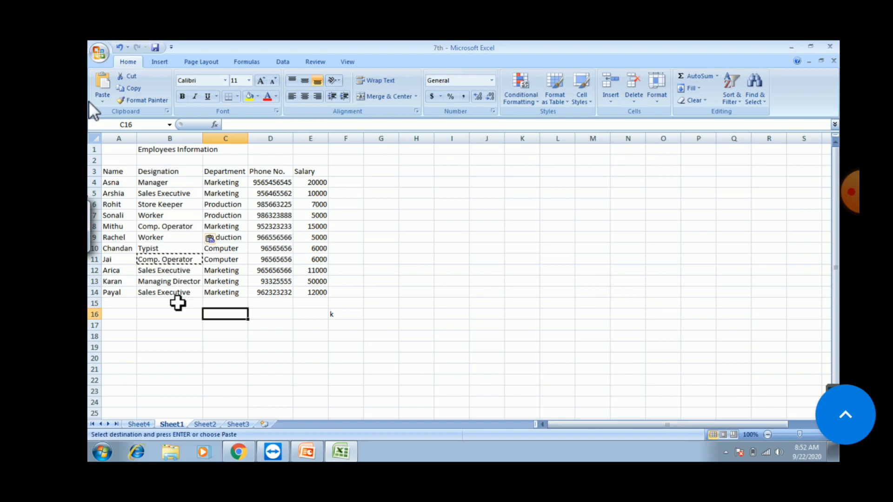
# Step: Insert a blank column before Name and head it 'Sr. No.' in cell A3
pyautogui.click(123, 136)
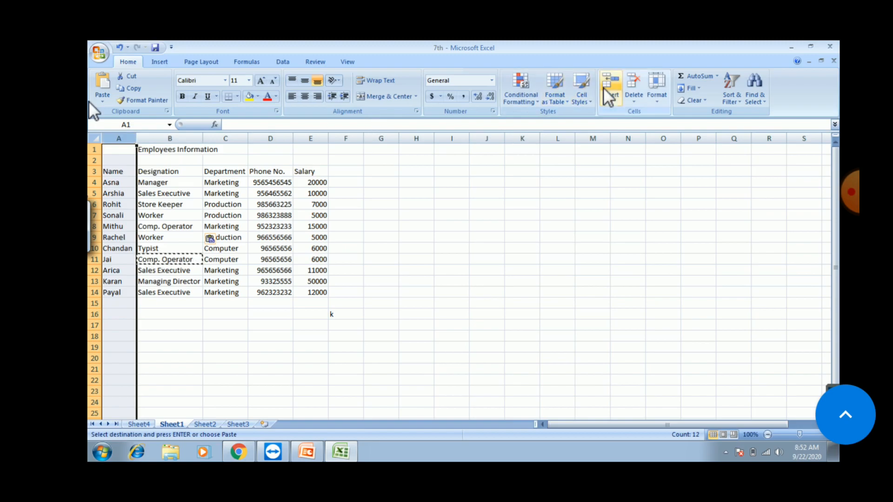
pyautogui.click(614, 101)
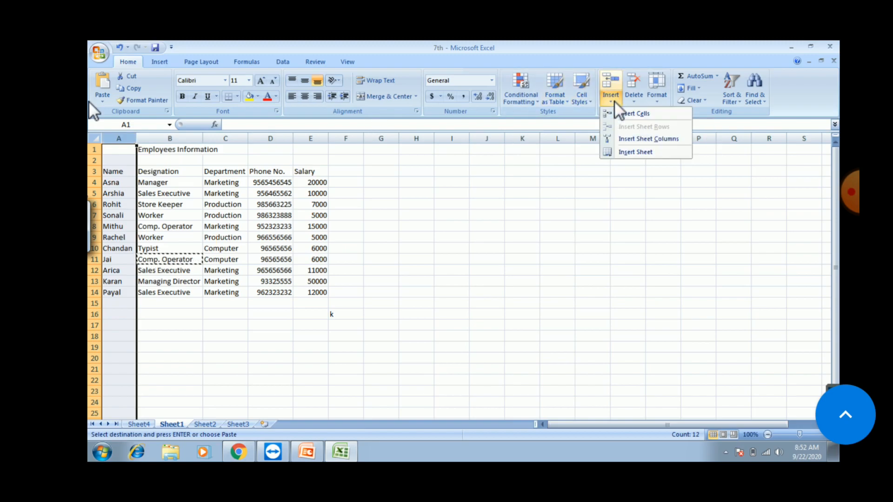
pyautogui.click(629, 138)
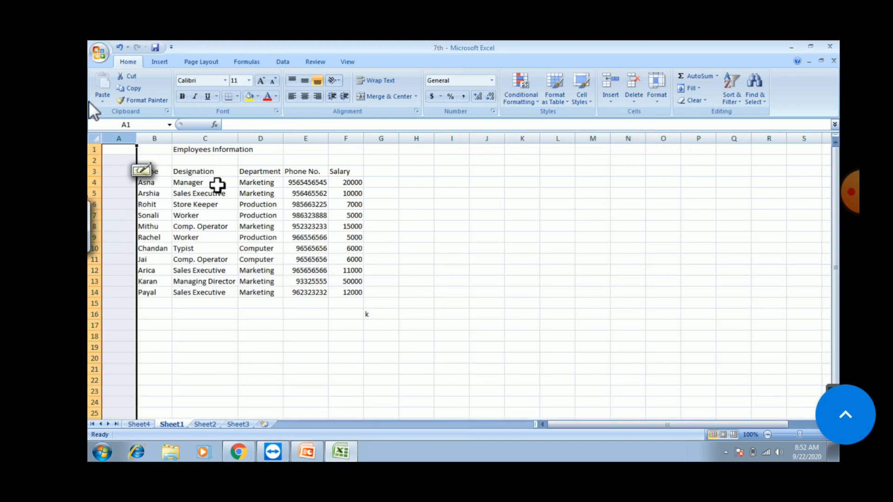
pyautogui.click(123, 172)
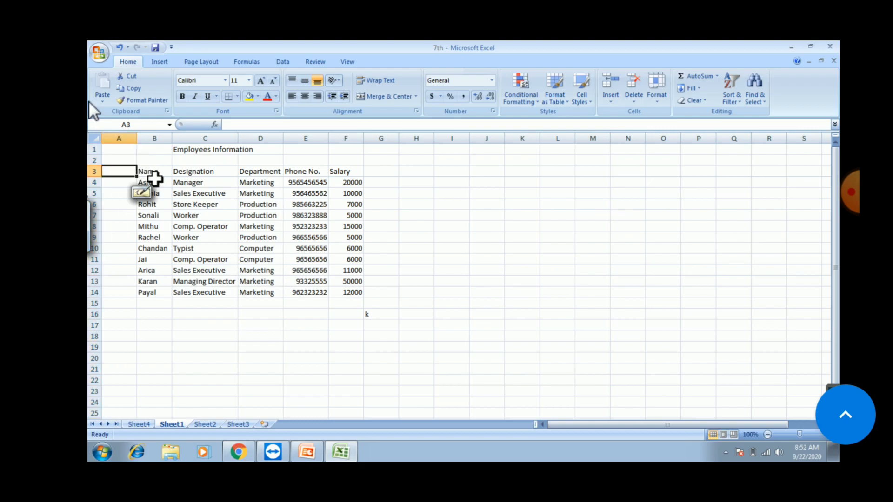
pyautogui.write('Sr.')
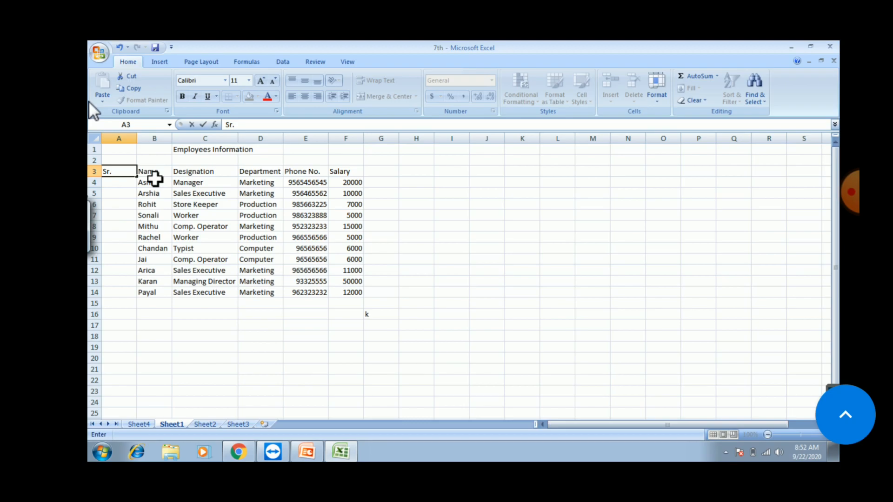
pyautogui.write(' No.')
pyautogui.click(127, 182)
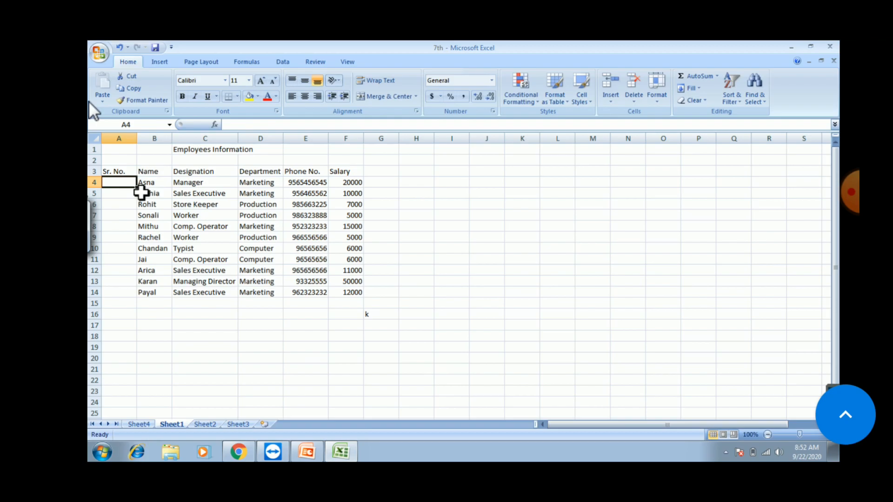
# Step: Enter 1 and 2 in A4:A5 and fill the series down to 11 in A14
pyautogui.write('1')
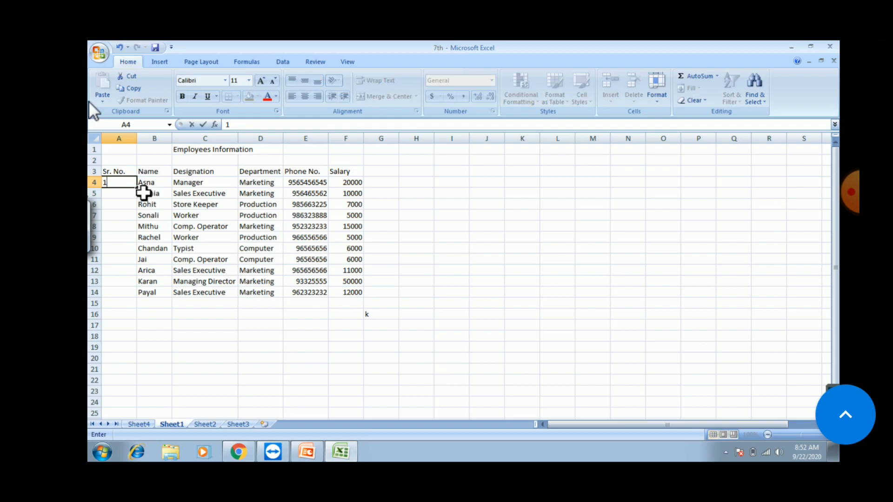
pyautogui.press('Return')
pyautogui.write('2')
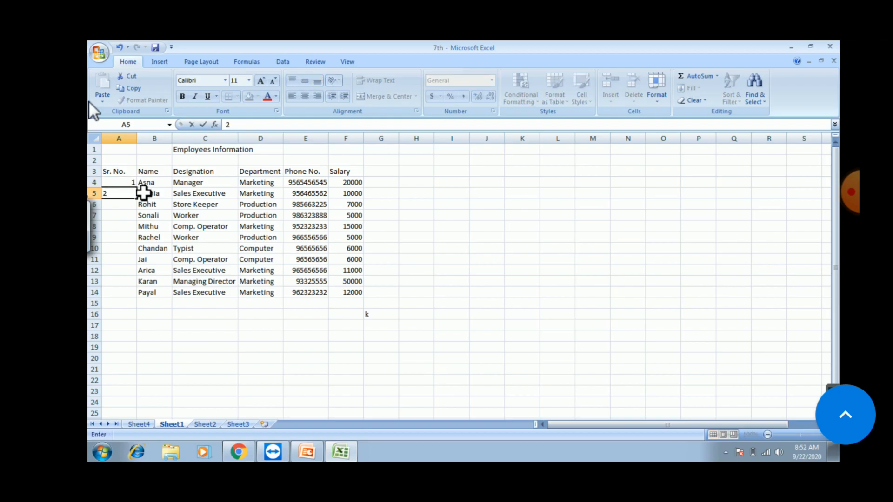
pyautogui.press('Return')
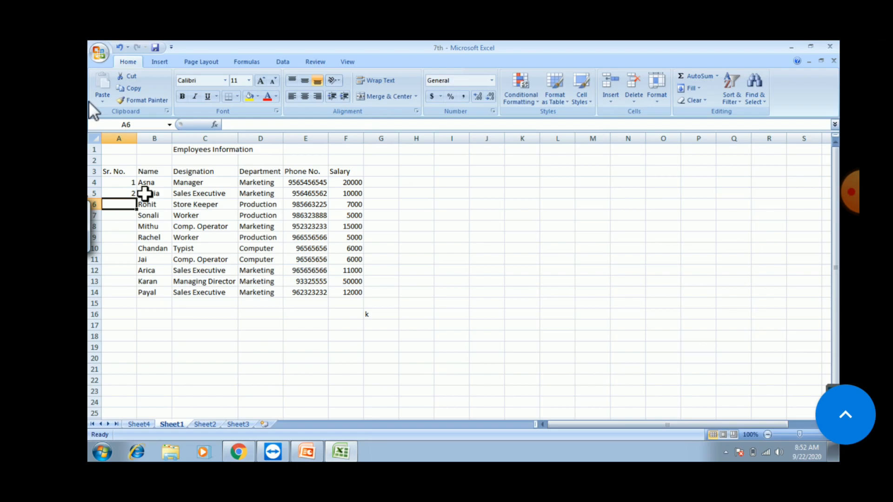
pyautogui.click(128, 194)
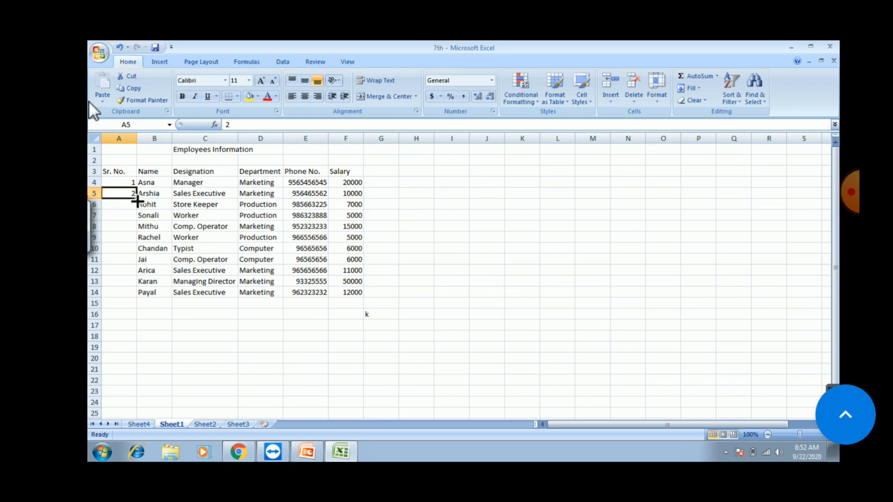
pyautogui.moveTo(135, 199)
pyautogui.mouseDown()
pyautogui.moveTo(135, 225)
pyautogui.moveTo(137, 187)
pyautogui.moveTo(126, 194)
pyautogui.mouseUp()
pyautogui.click(121, 182)
pyautogui.click(160, 183)
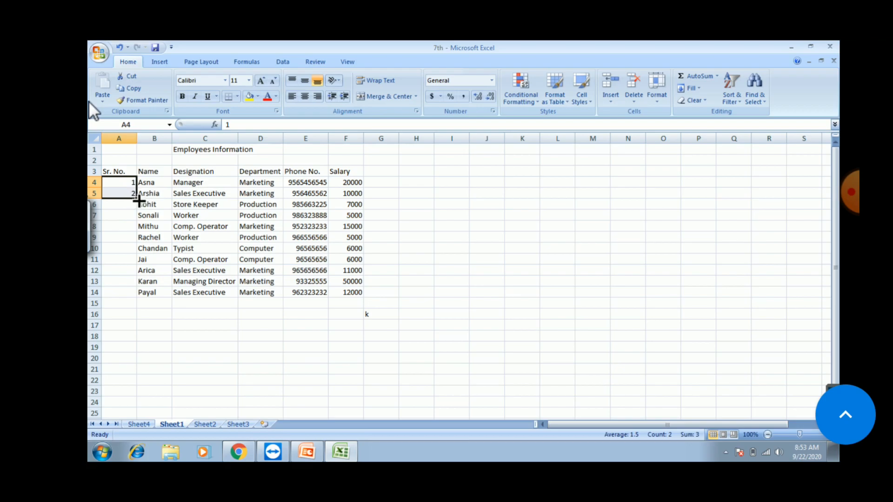
pyautogui.moveTo(139, 200); pyautogui.dragTo(134, 296)
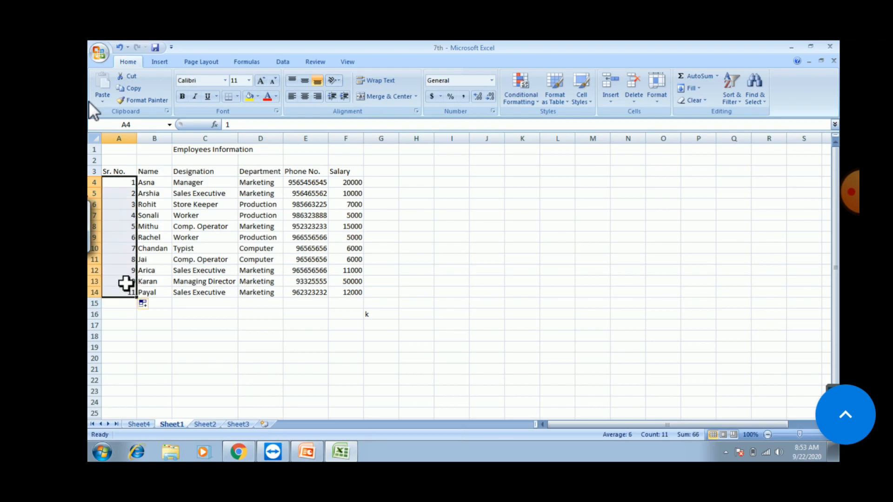
pyautogui.click(166, 332)
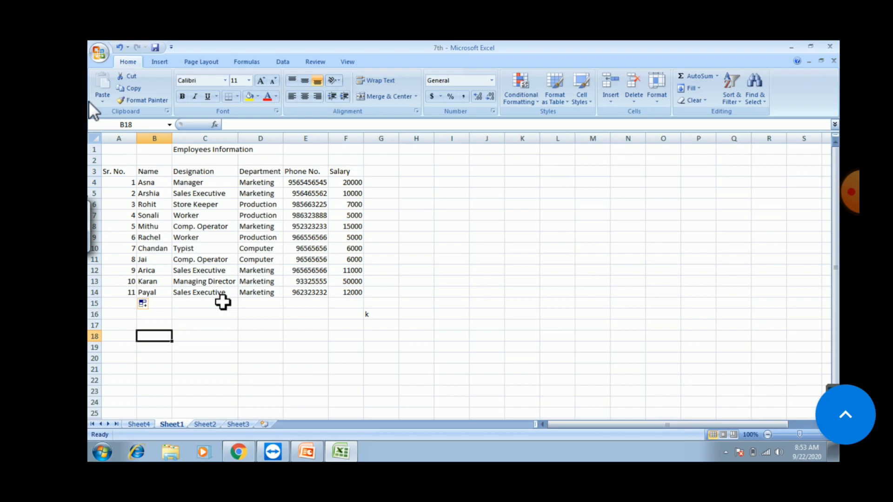
# Step: Save the workbook with Ctrl+S and confirm the last serial number reads 11
pyautogui.hotkey('ctrl', 's')
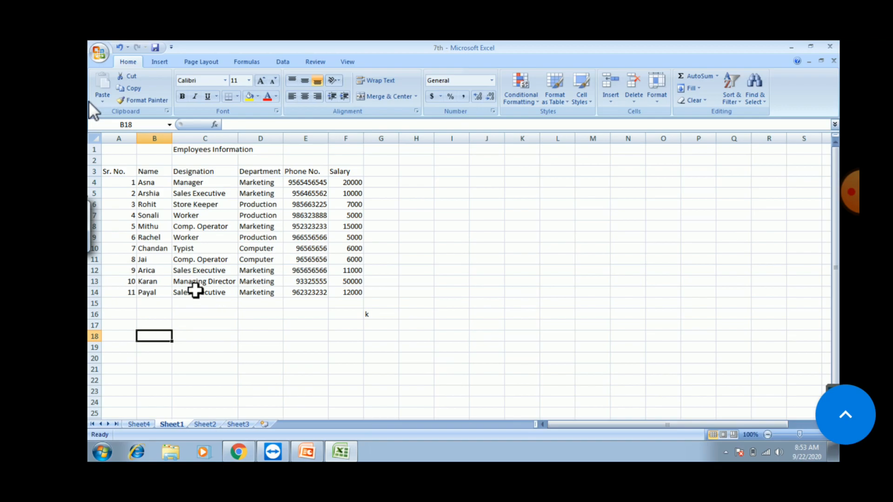
pyautogui.click(130, 292)
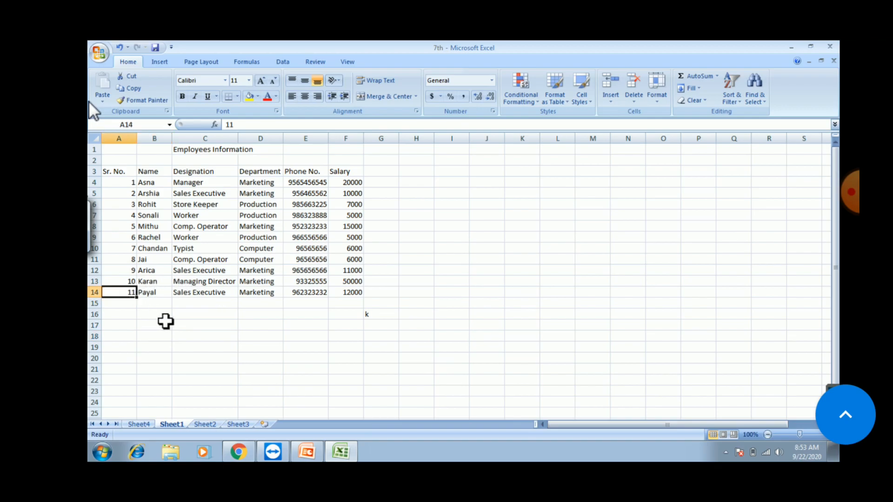
pyautogui.click(427, 259)
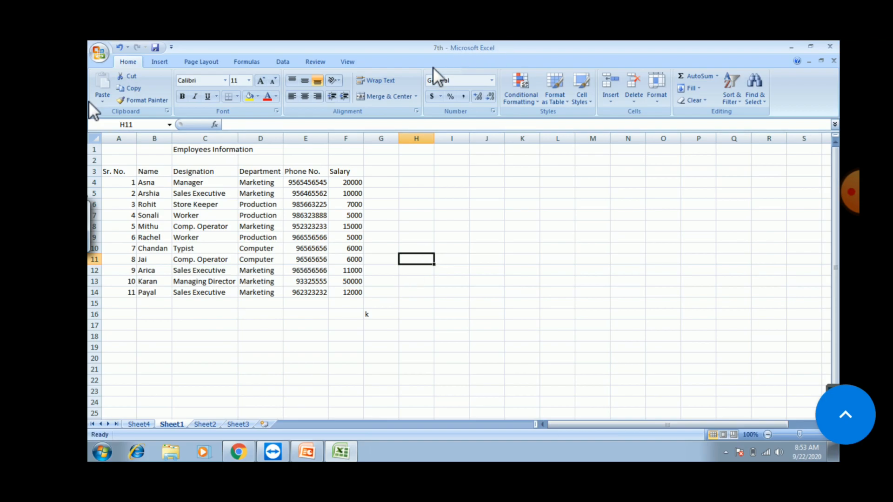
# Step: Save the workbook under the new file name '7thlabacivtyonline'
pyautogui.click(99, 46)
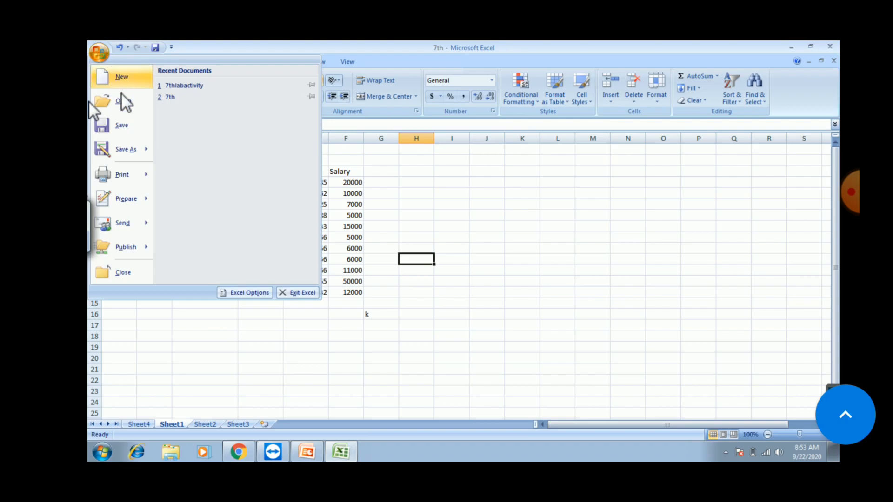
pyautogui.click(128, 145)
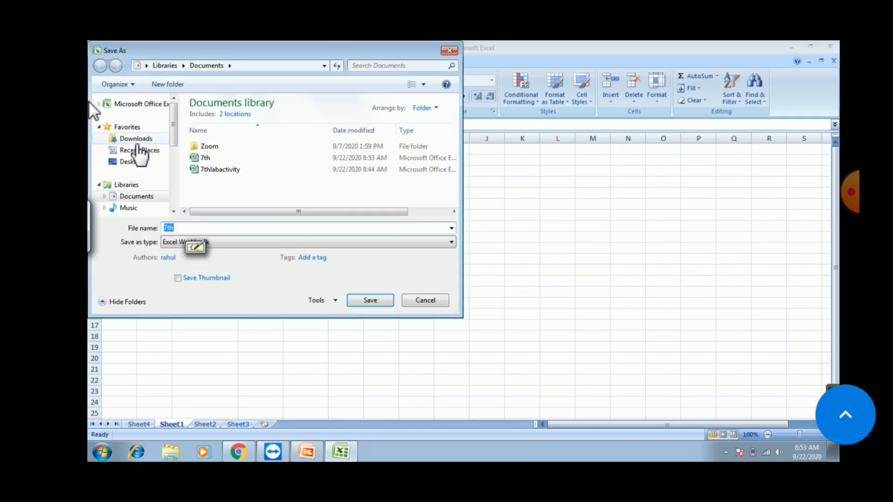
pyautogui.press('BackSpace')
pyautogui.write('7')
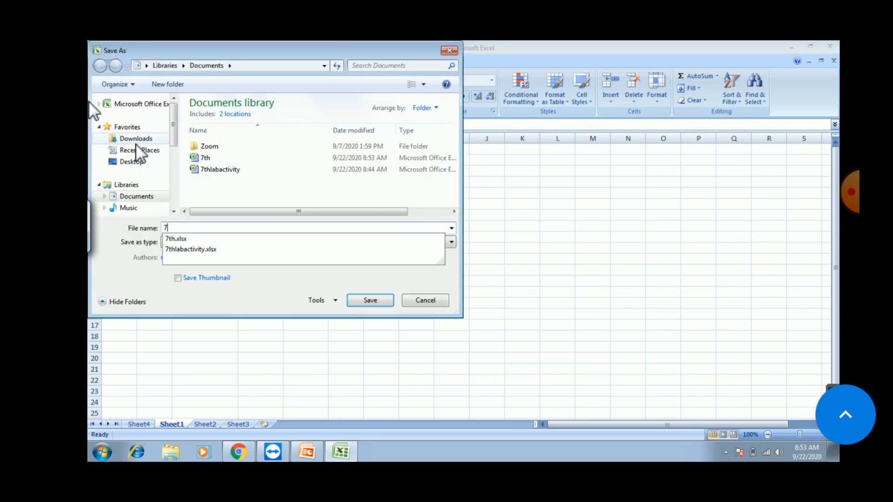
pyautogui.write('thla')
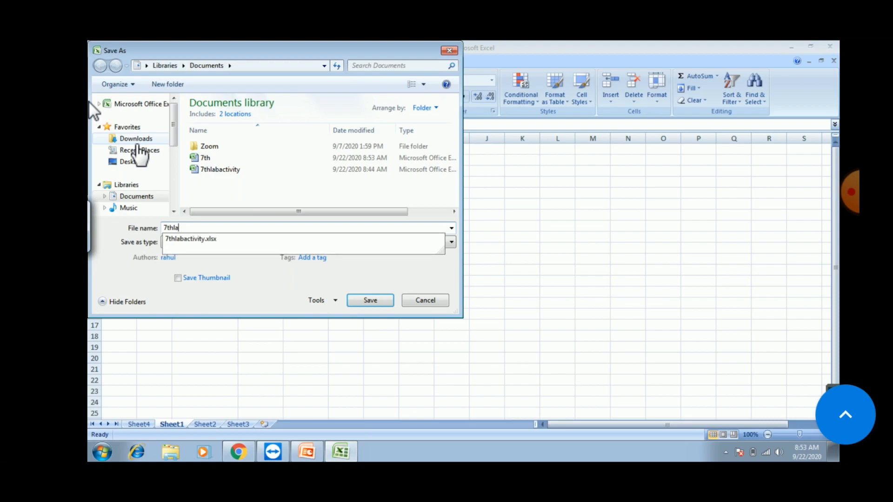
pyautogui.write('bacivty')
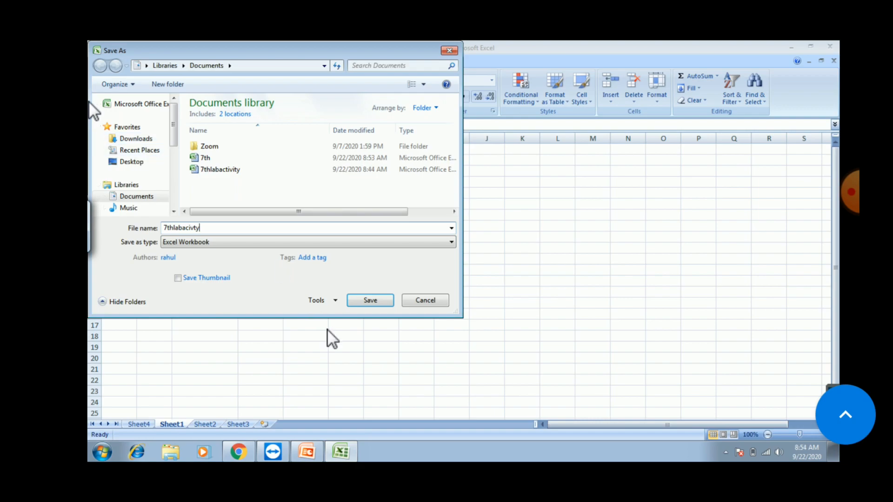
pyautogui.write('online')
pyautogui.click(378, 300)
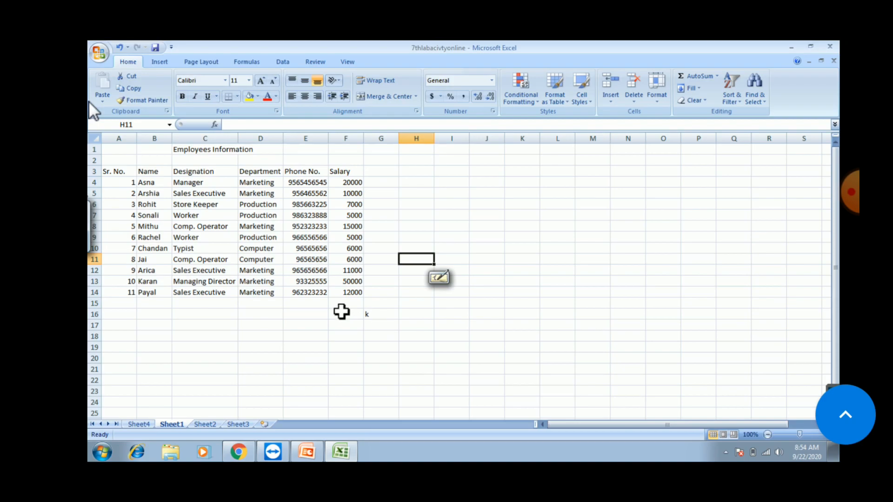
# Step: Clear the stray 'k' from cell G16 and save the workbook again
pyautogui.click(371, 314)
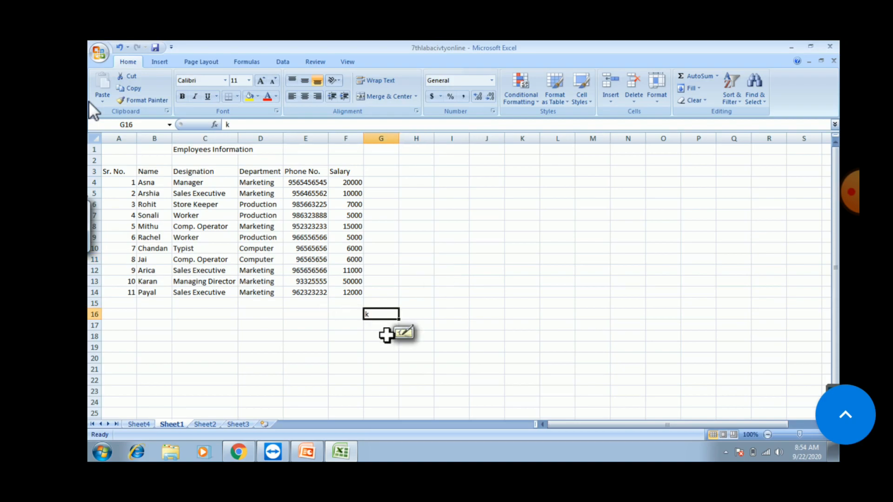
pyautogui.press('BackSpace')
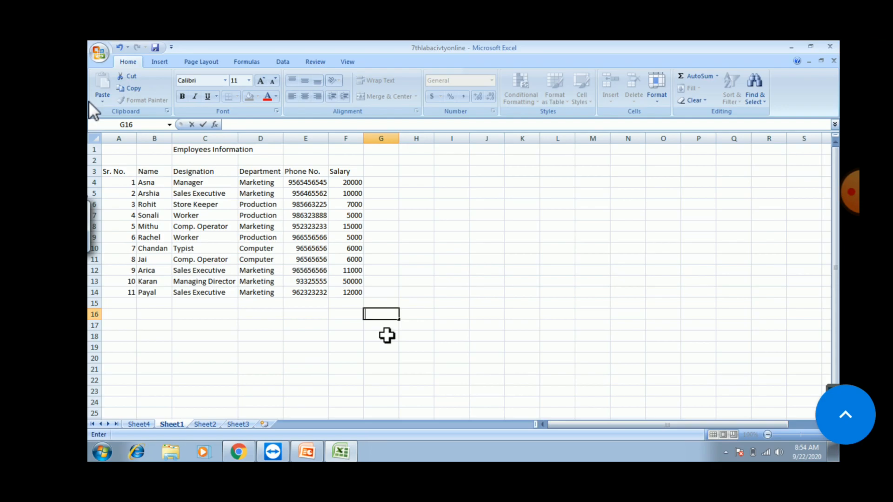
pyautogui.hotkey('ctrl', 's')
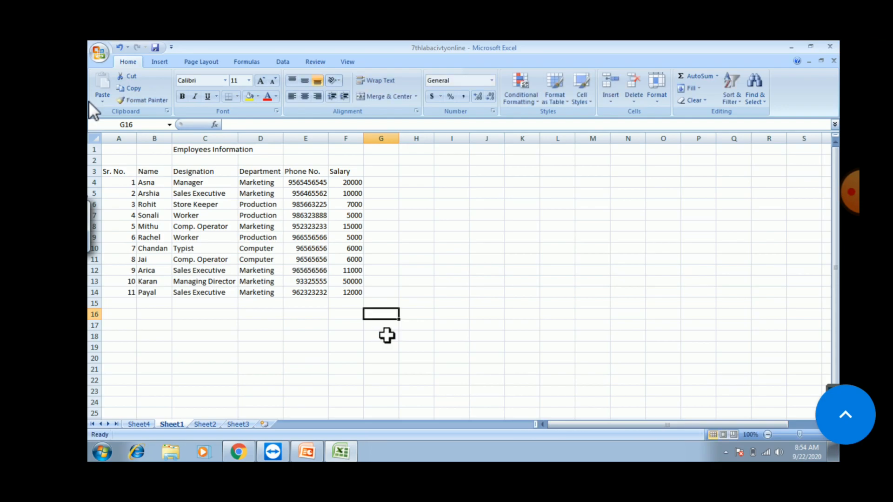
pyautogui.click(100, 53)
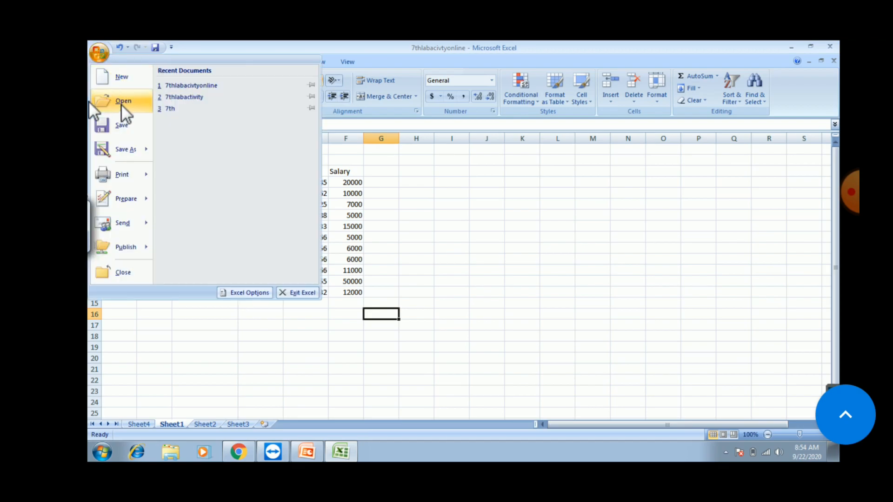
# Step: Quit Excel so only the Windows 7 desktop remains
pyautogui.click(834, 44)
pyautogui.click(834, 44)
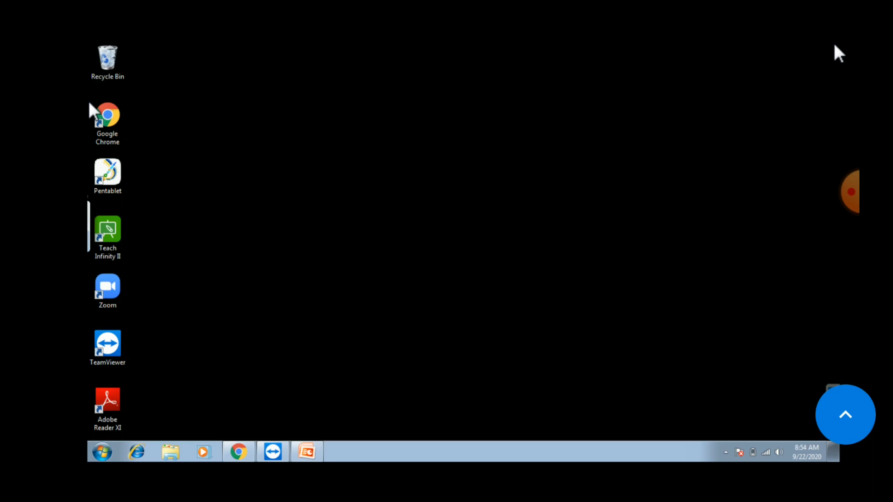
pyautogui.click(850, 192)
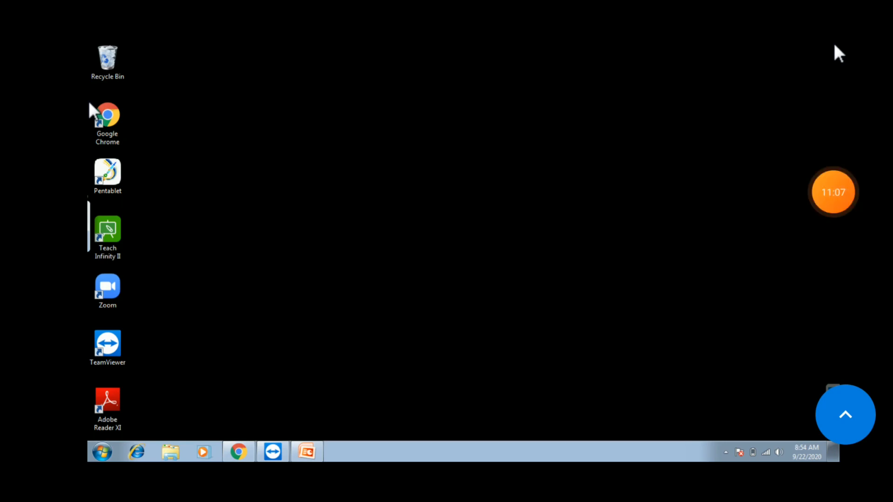